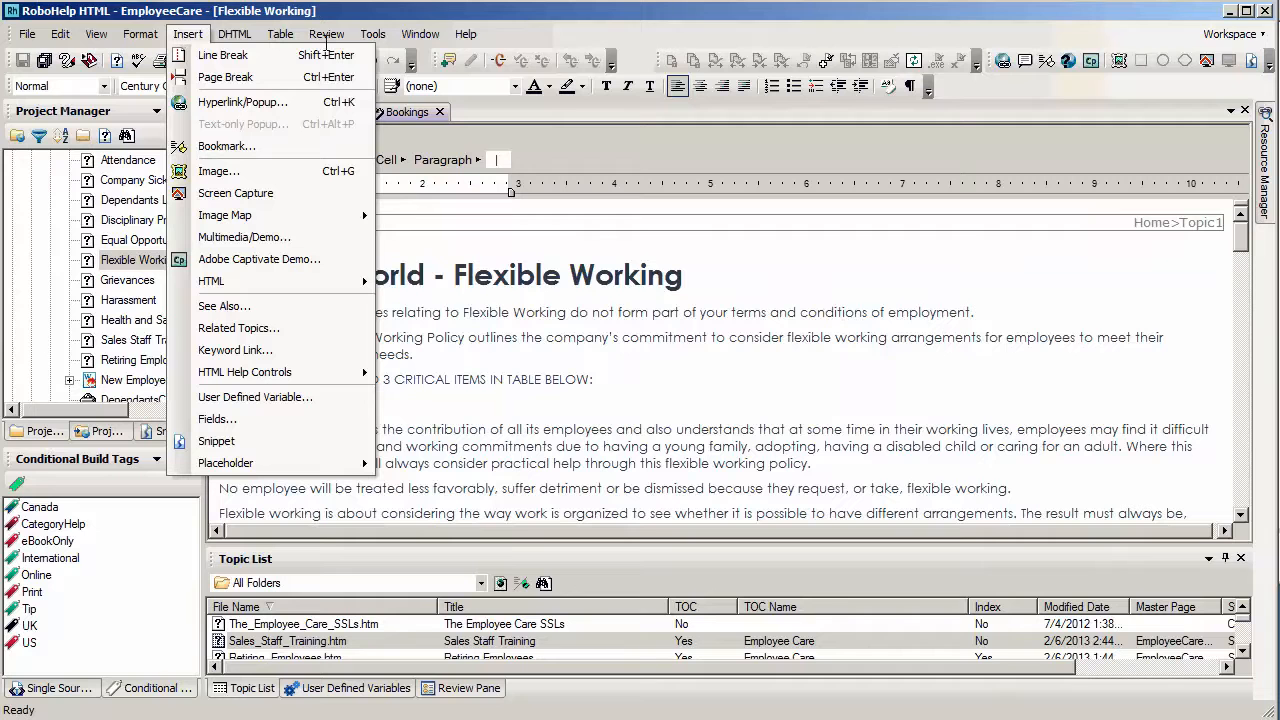
Preview the Flexible Working topic and examine its table rows for Appeal and Extension of time limits.
left_click(762, 258)
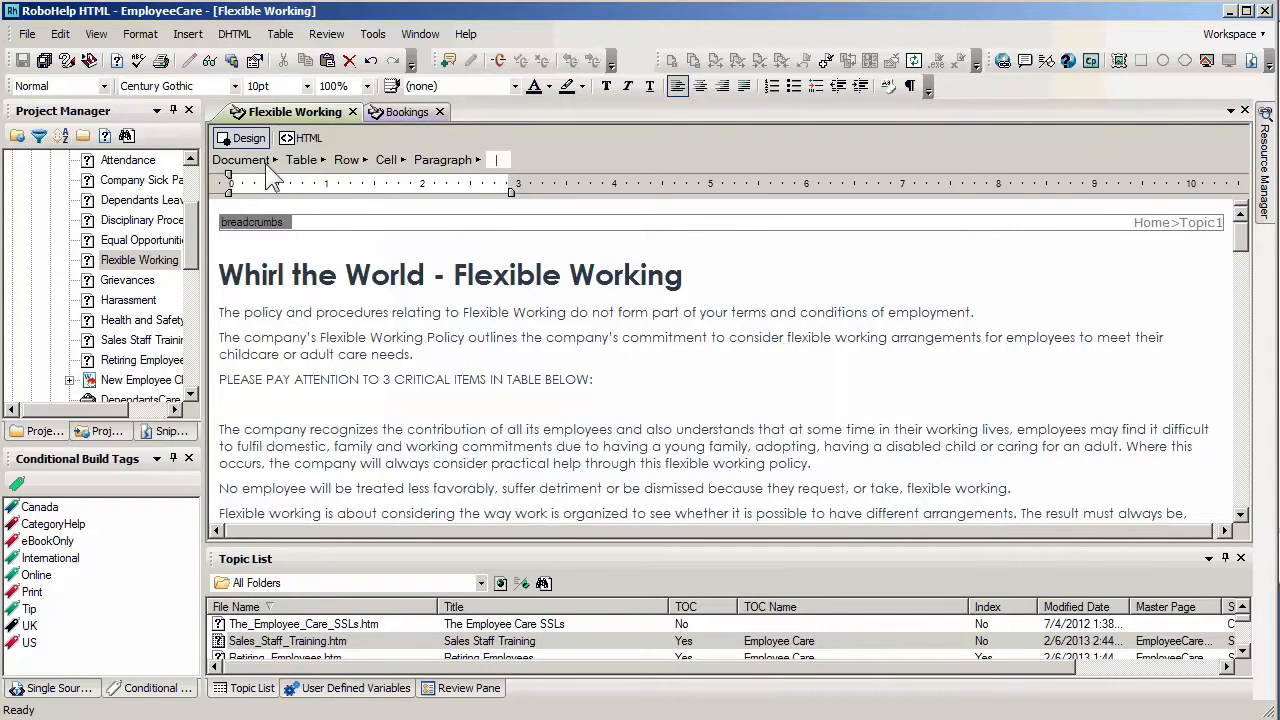
left_click(210, 62)
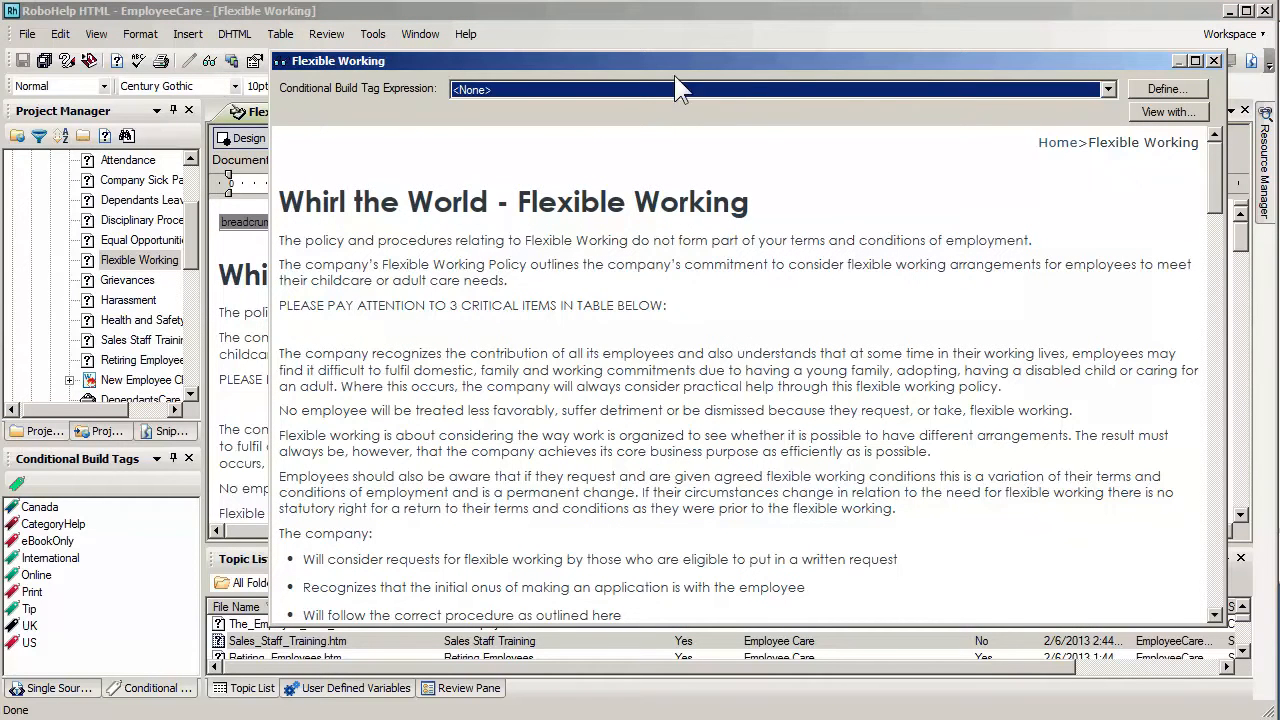
left_click_drag(1212, 187, 1211, 483)
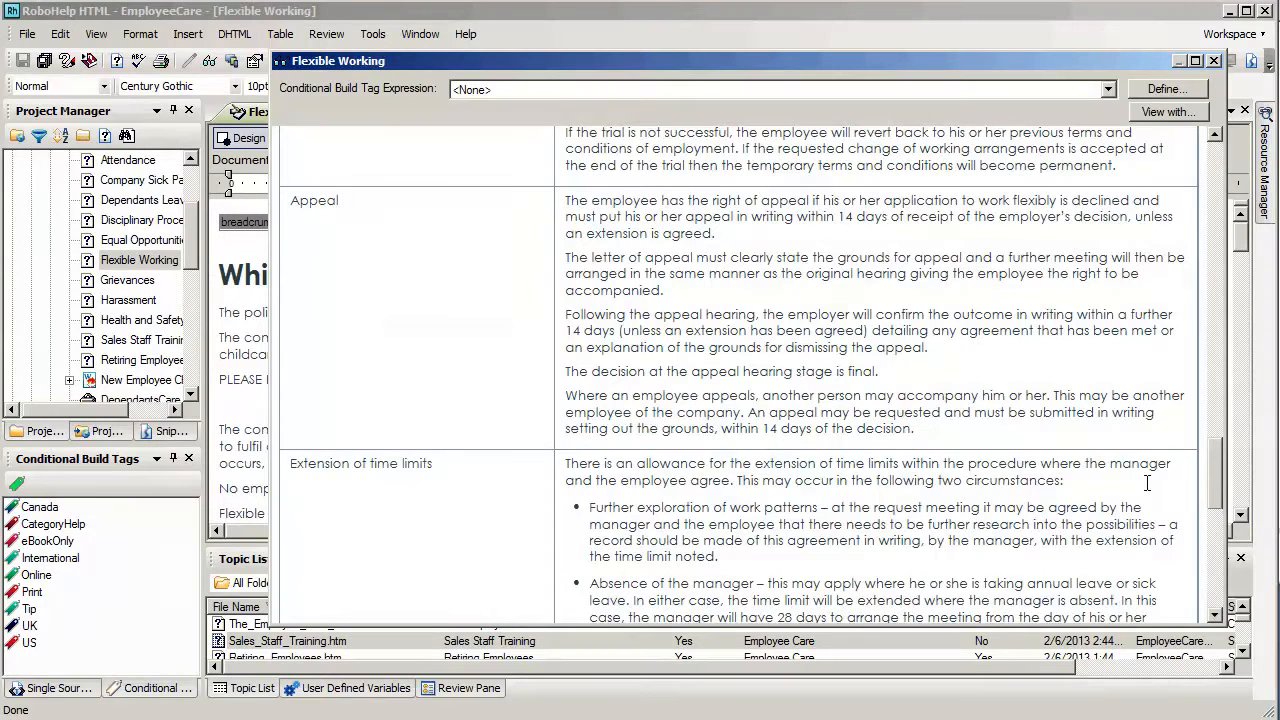
double_click(315, 205)
triple_click(362, 464)
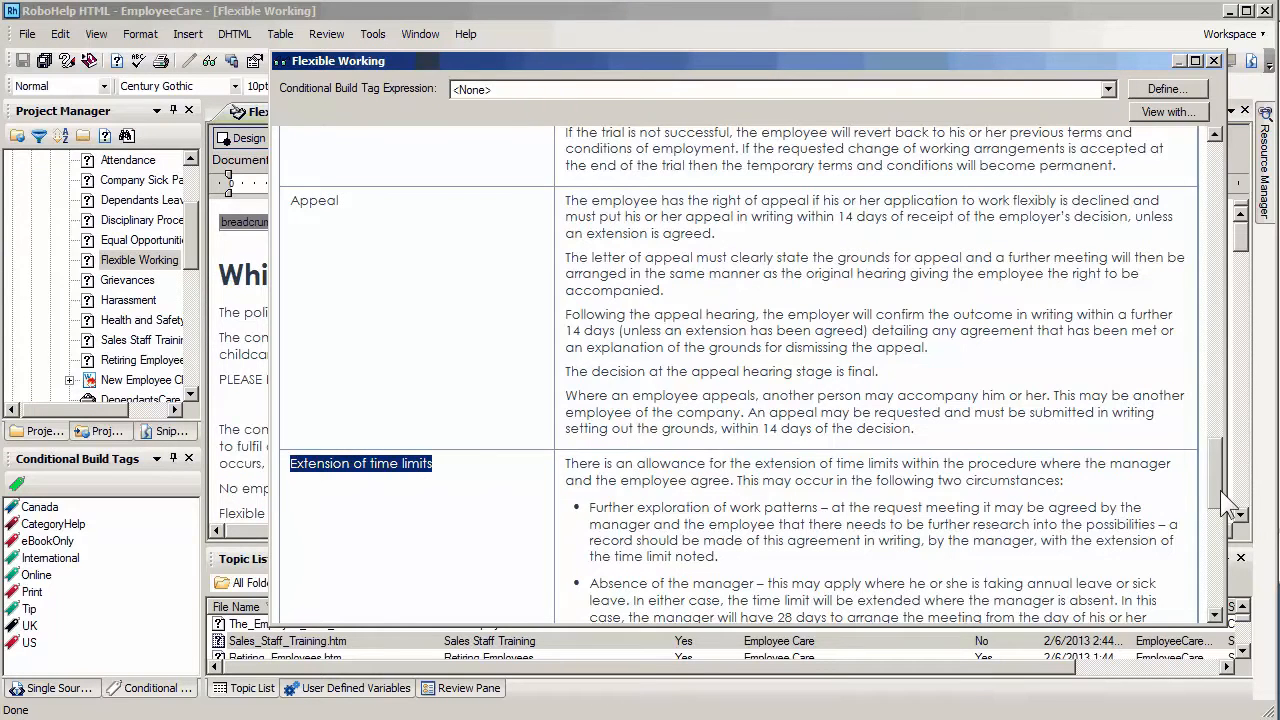
scroll(1220, 490, "down", 1)
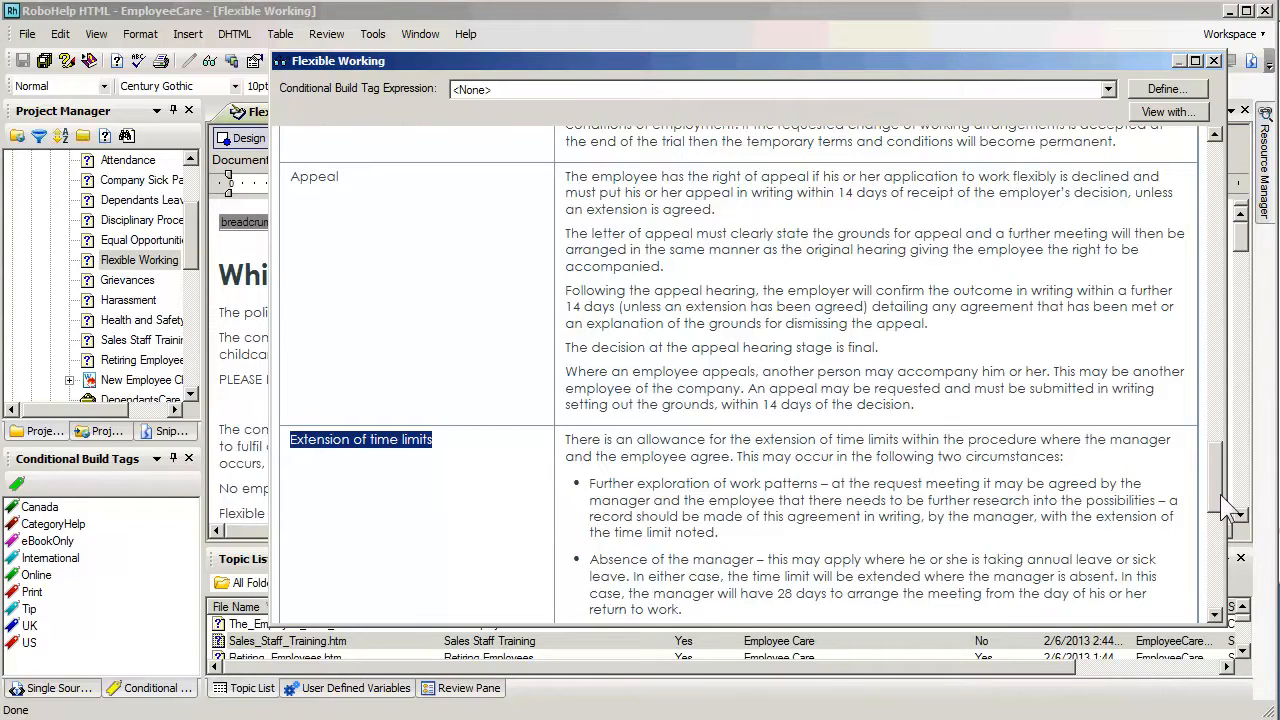
left_click_drag(1220, 494, 1219, 165)
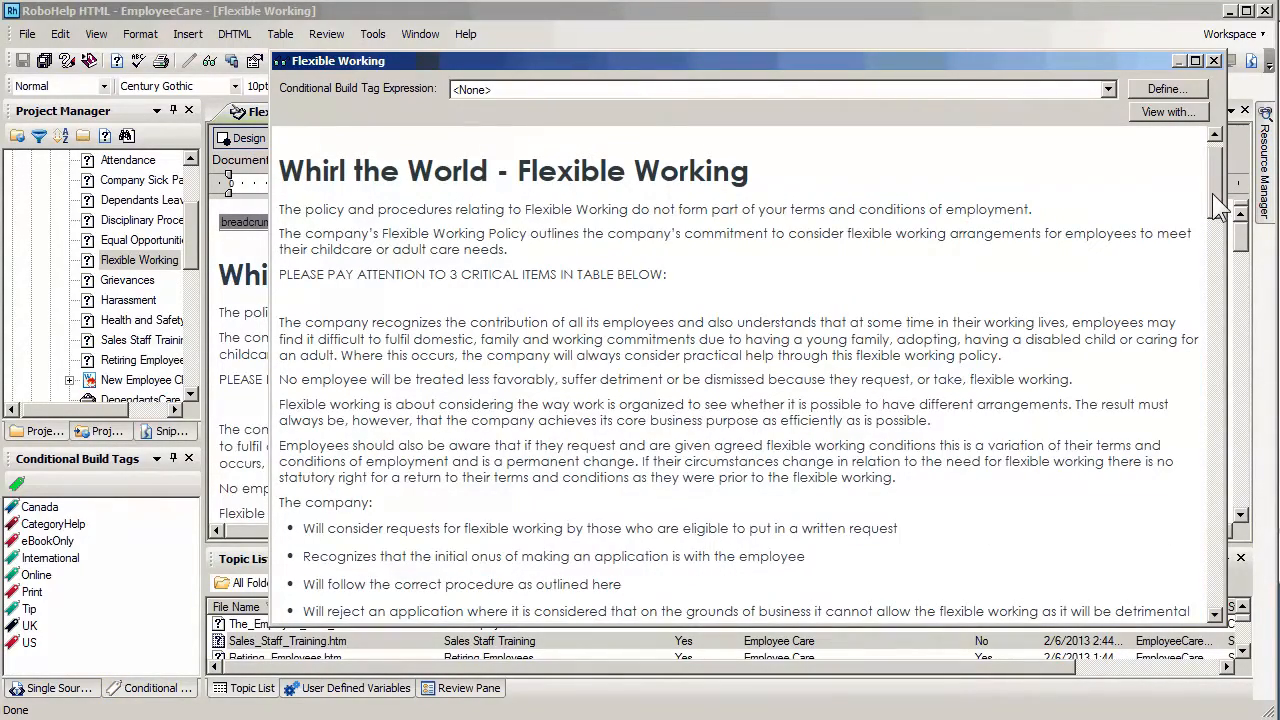
mouse_move(1212, 198)
left_mouse_down()
mouse_move(1212, 440)
mouse_move(1212, 173)
left_mouse_up()
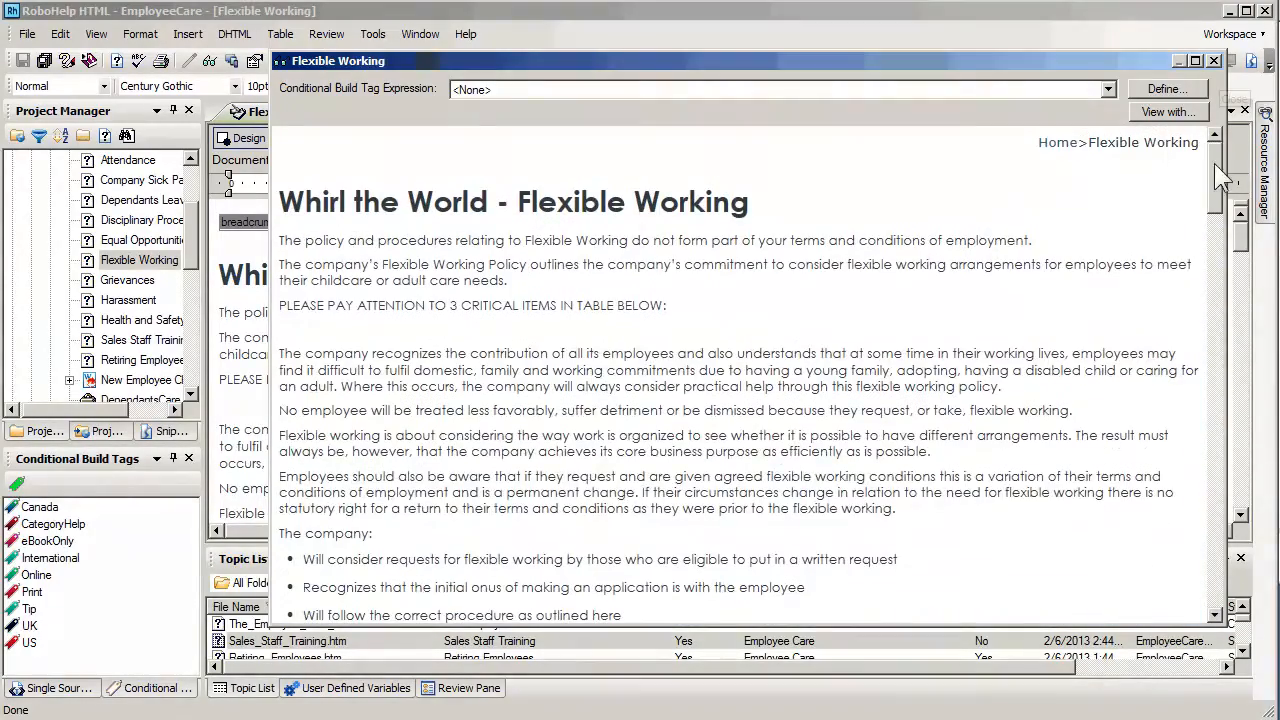
left_click(1216, 61)
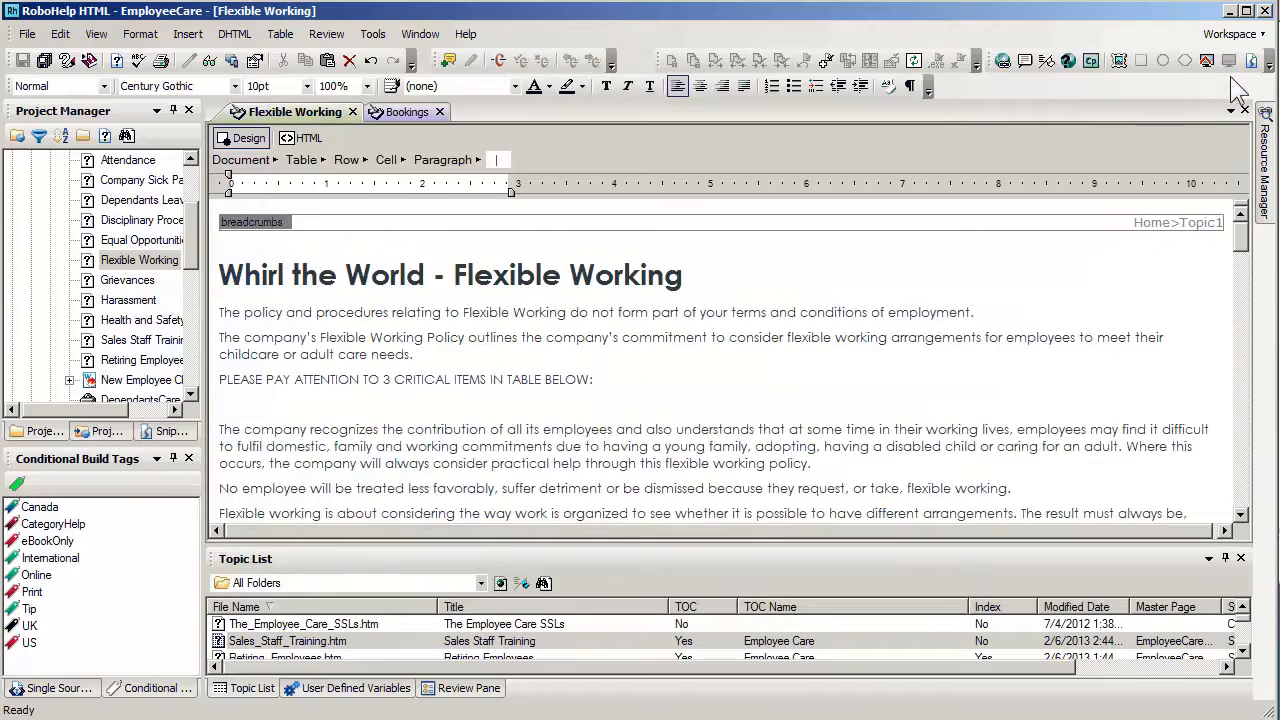
Insert a bookmark named Trial_Period at the Trial Period row heading of the topic's table.
left_click_drag(1244, 245, 1236, 416)
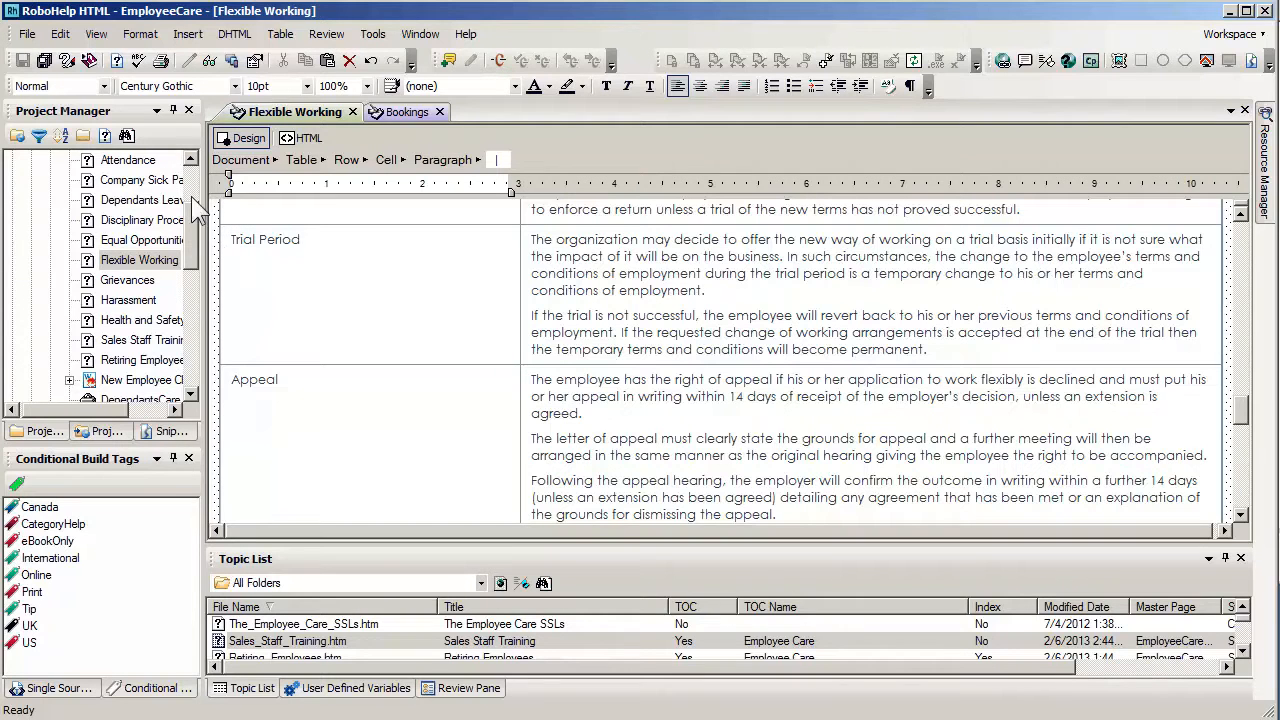
left_click(187, 33)
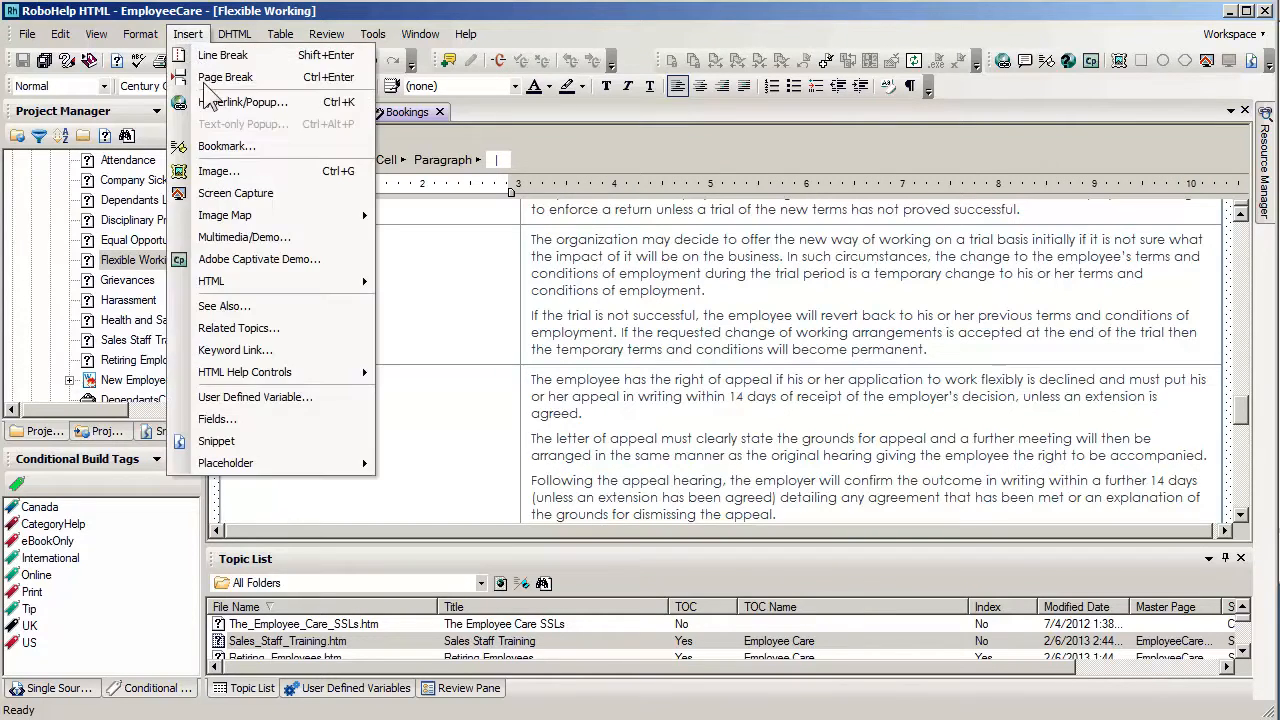
left_click(226, 146)
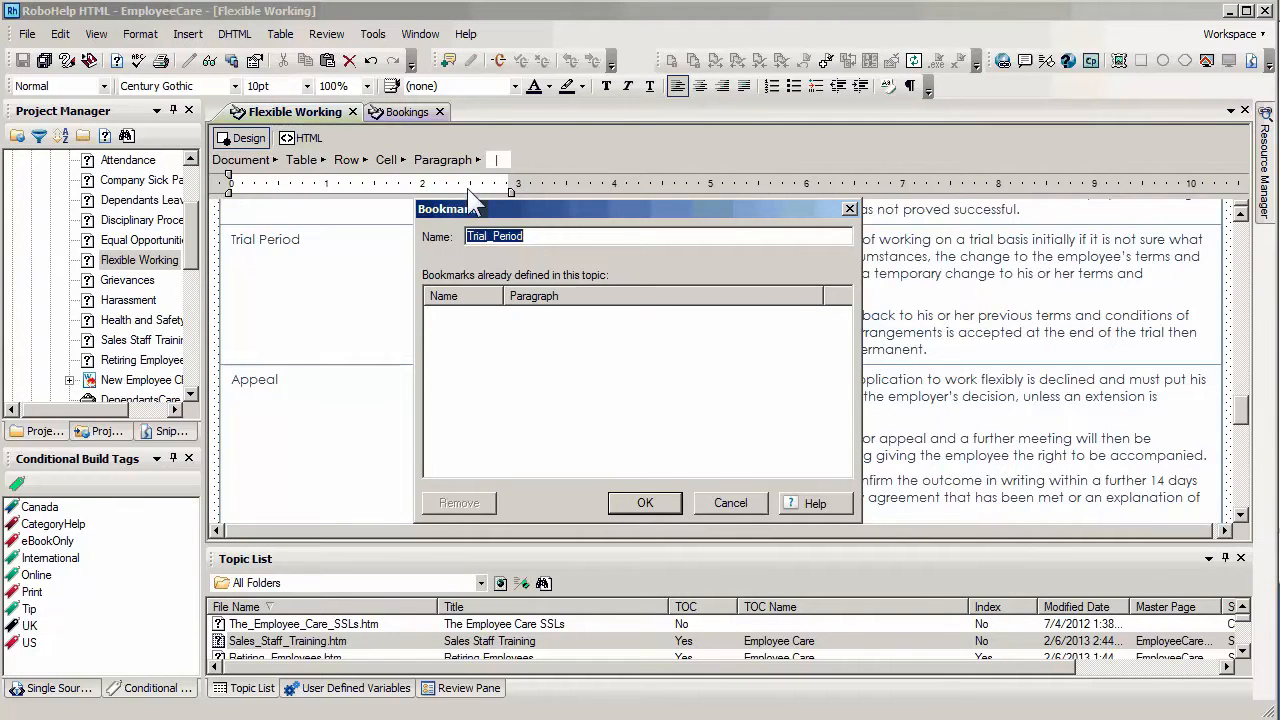
left_click(645, 503)
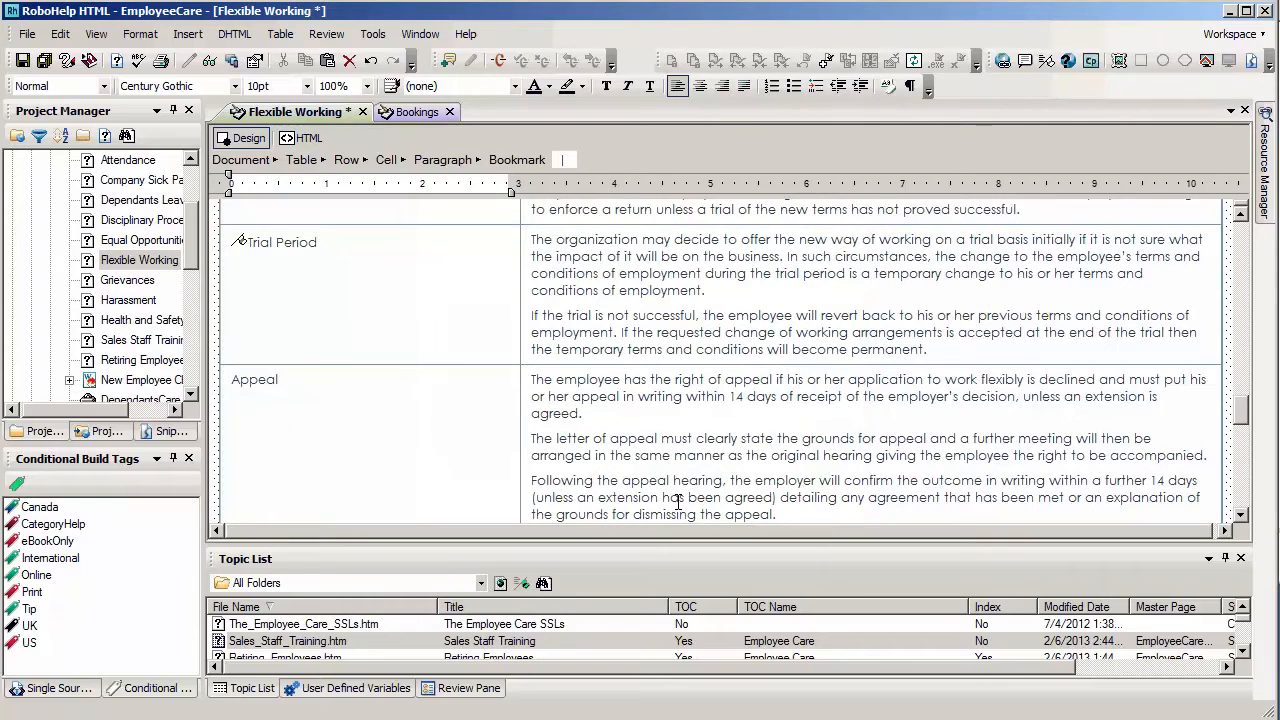
Insert a bookmark named Appeal in front of the Appeal row heading in the table.
left_click(231, 386)
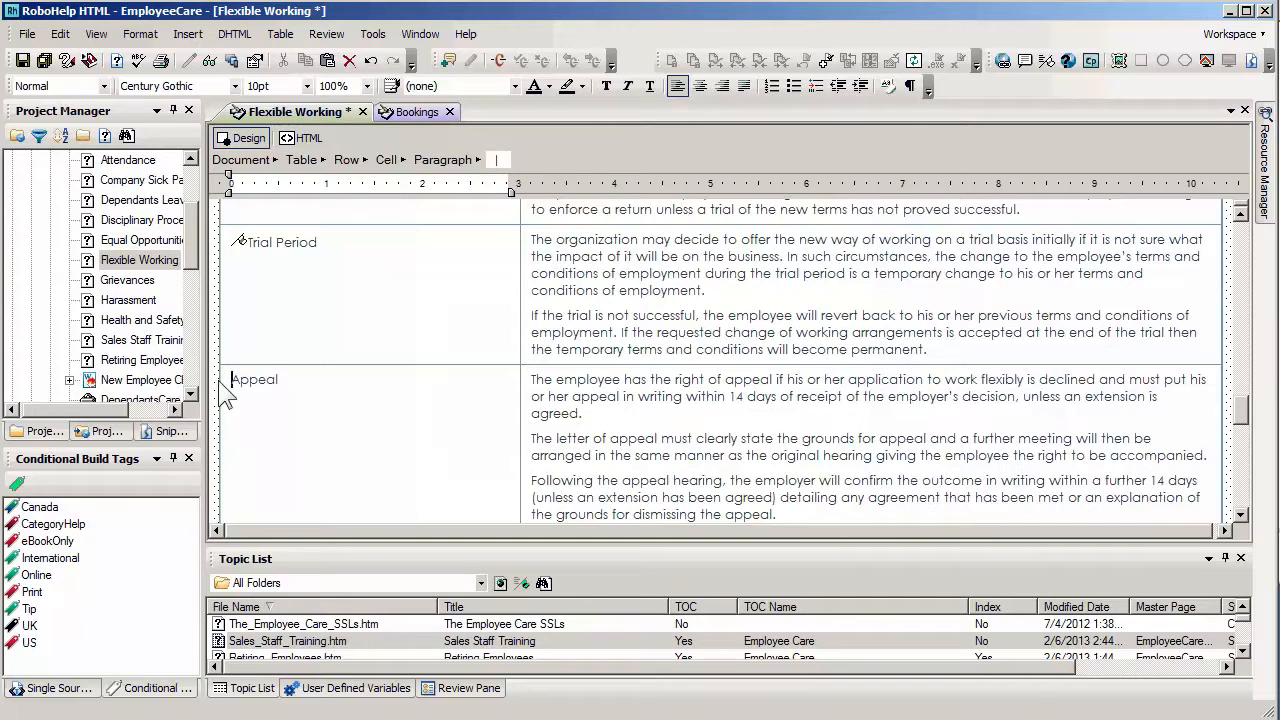
left_click(187, 33)
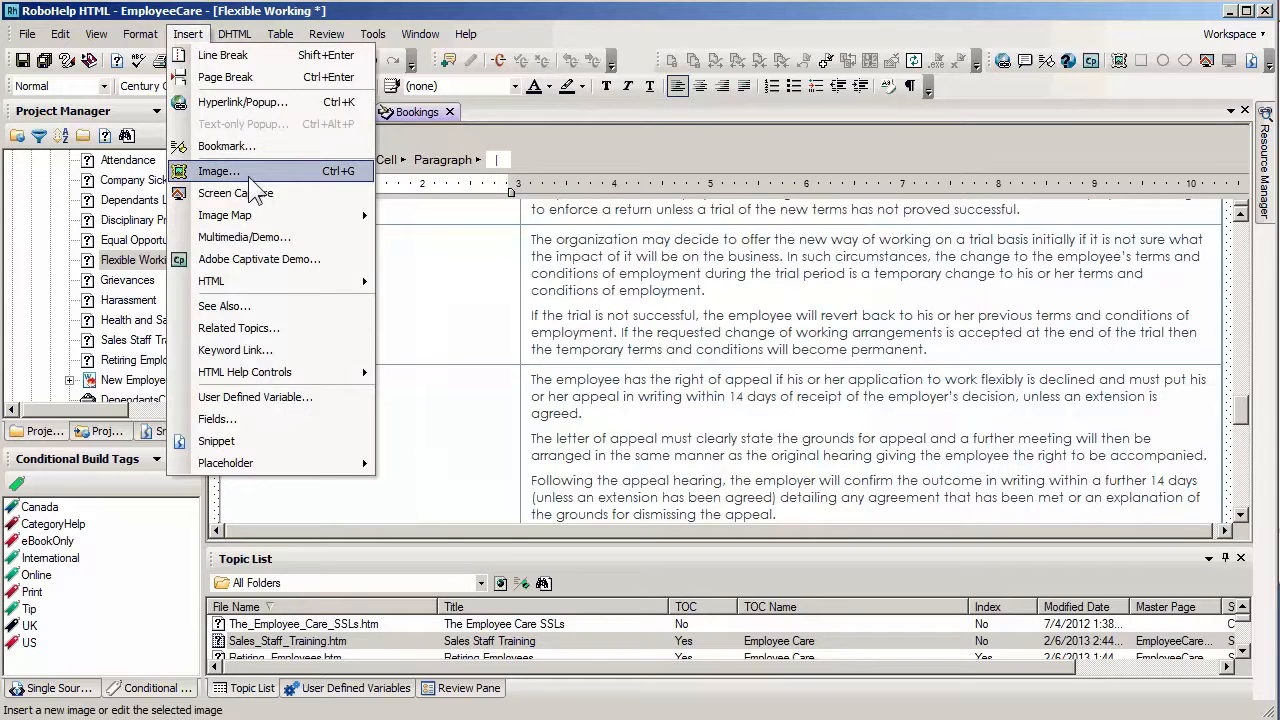
left_click(255, 145)
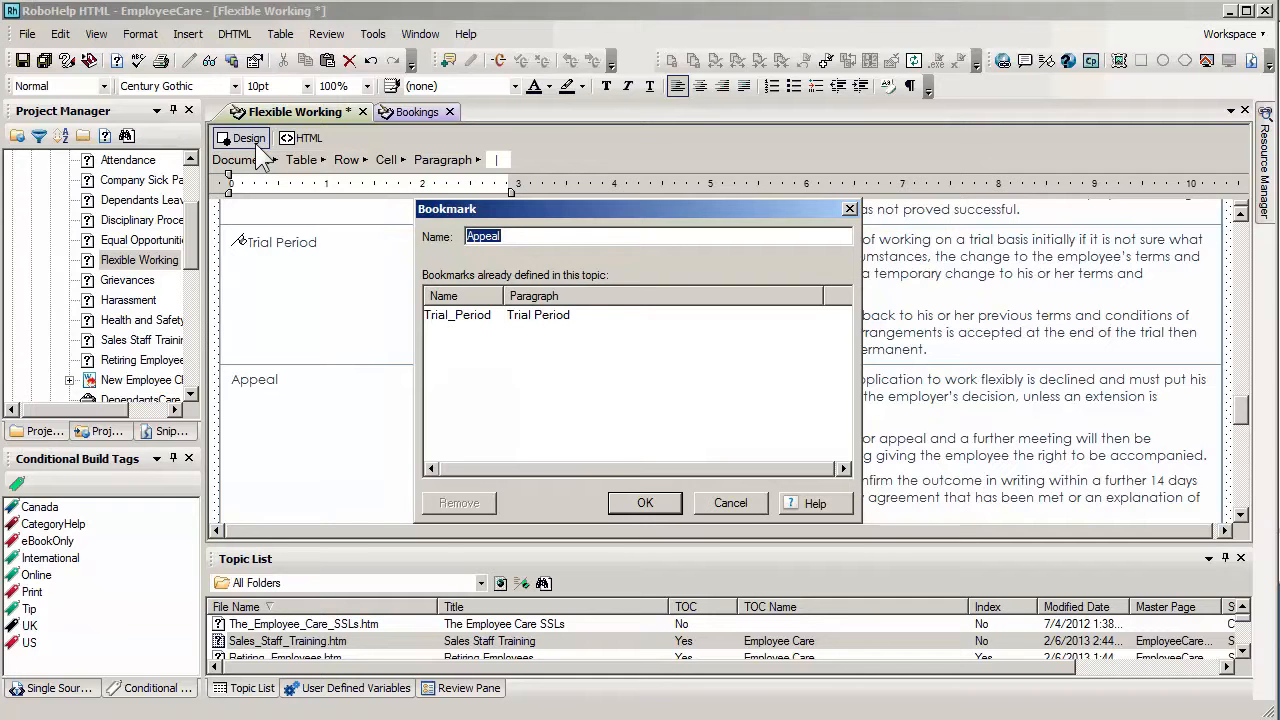
left_click(645, 503)
Insert a bookmark named Extension_of_time_limits in front of the Extension of time limits row heading.
scroll(564, 413, "down", 1)
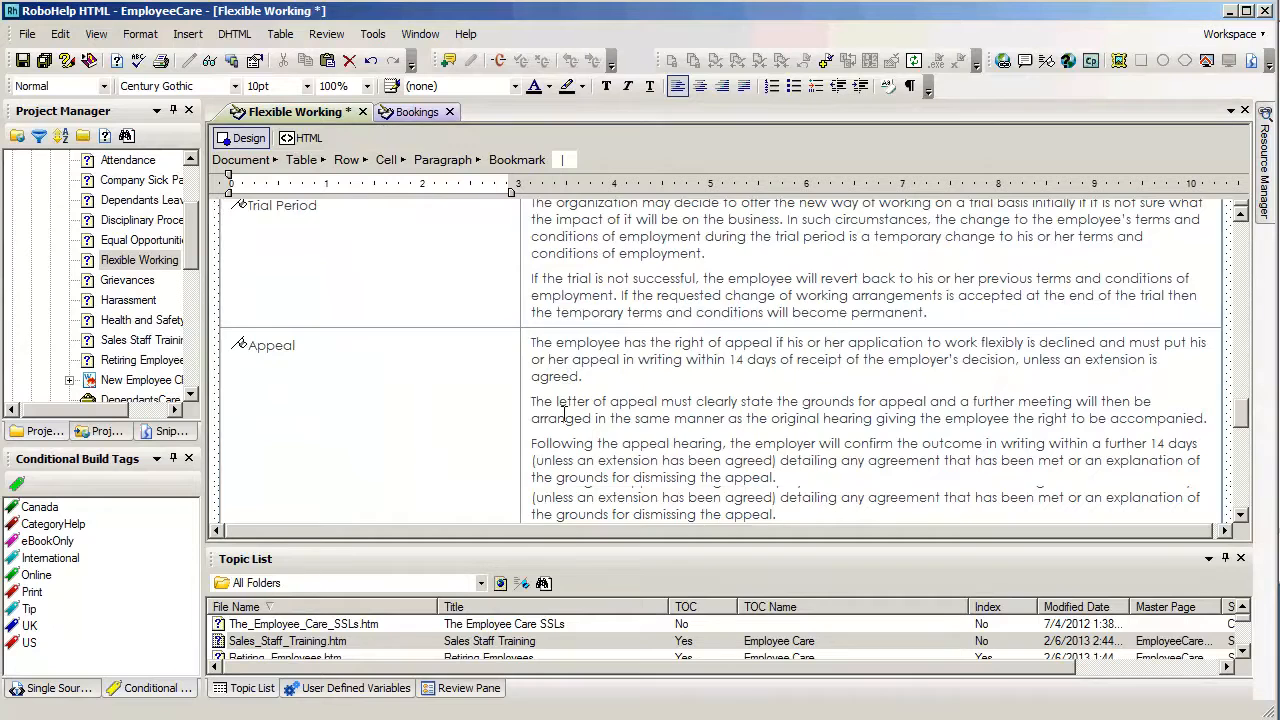
scroll(564, 413, "down", 5)
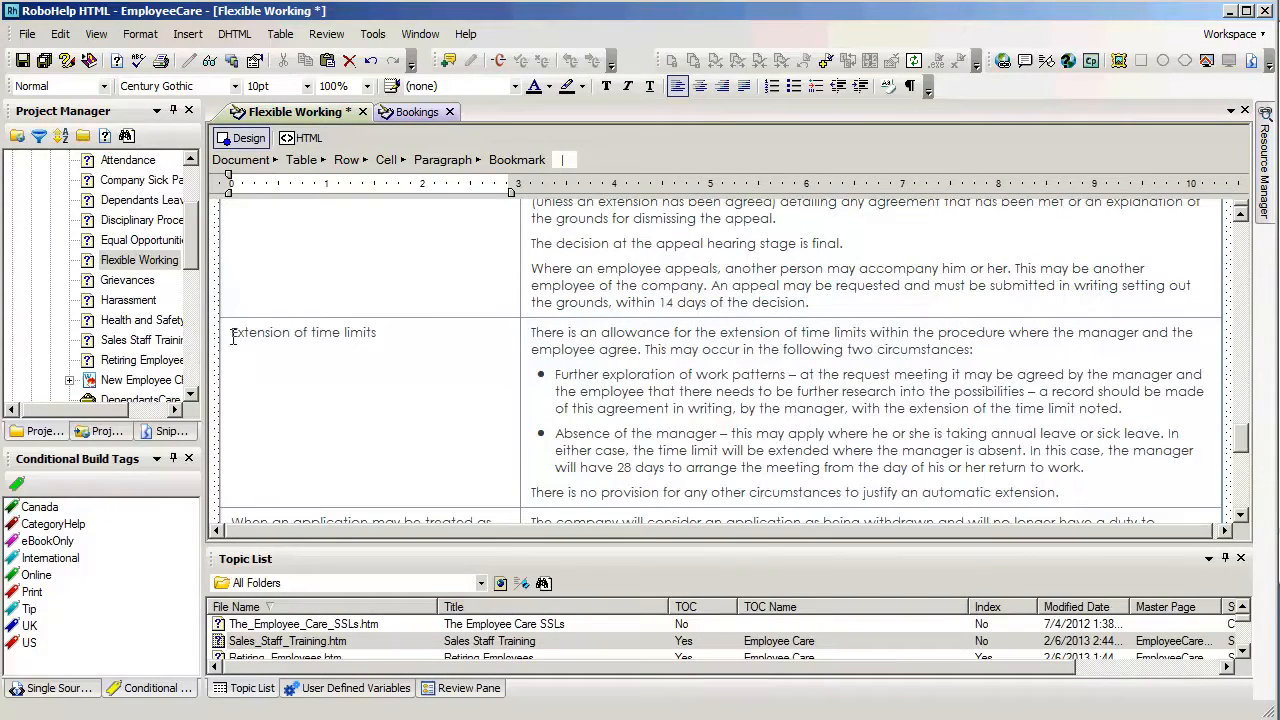
left_click(232, 335)
left_click(188, 34)
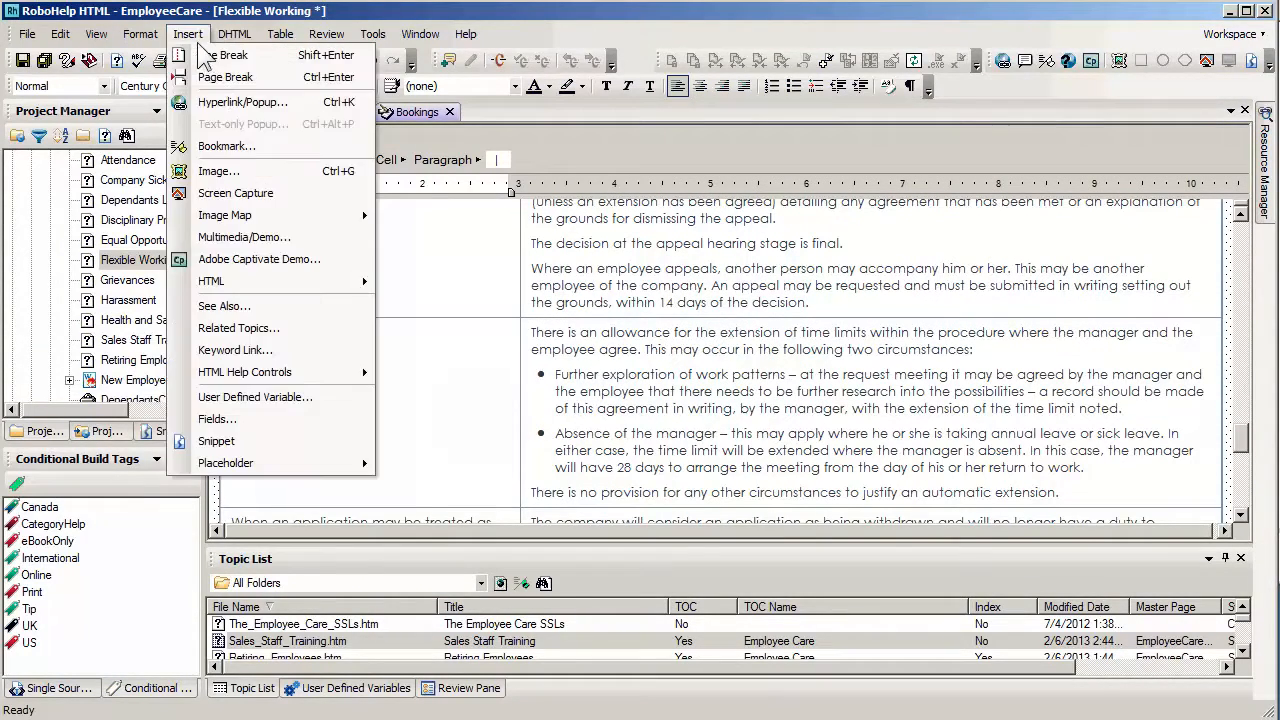
left_click(224, 142)
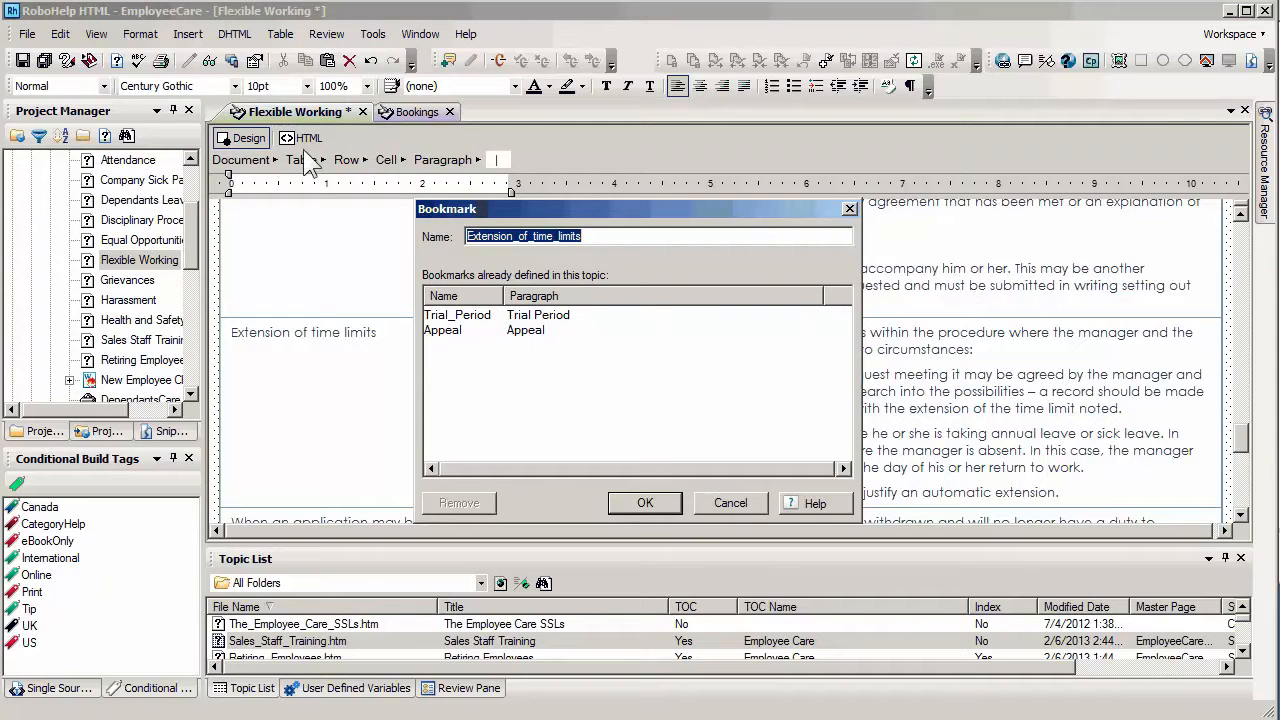
left_click(640, 504)
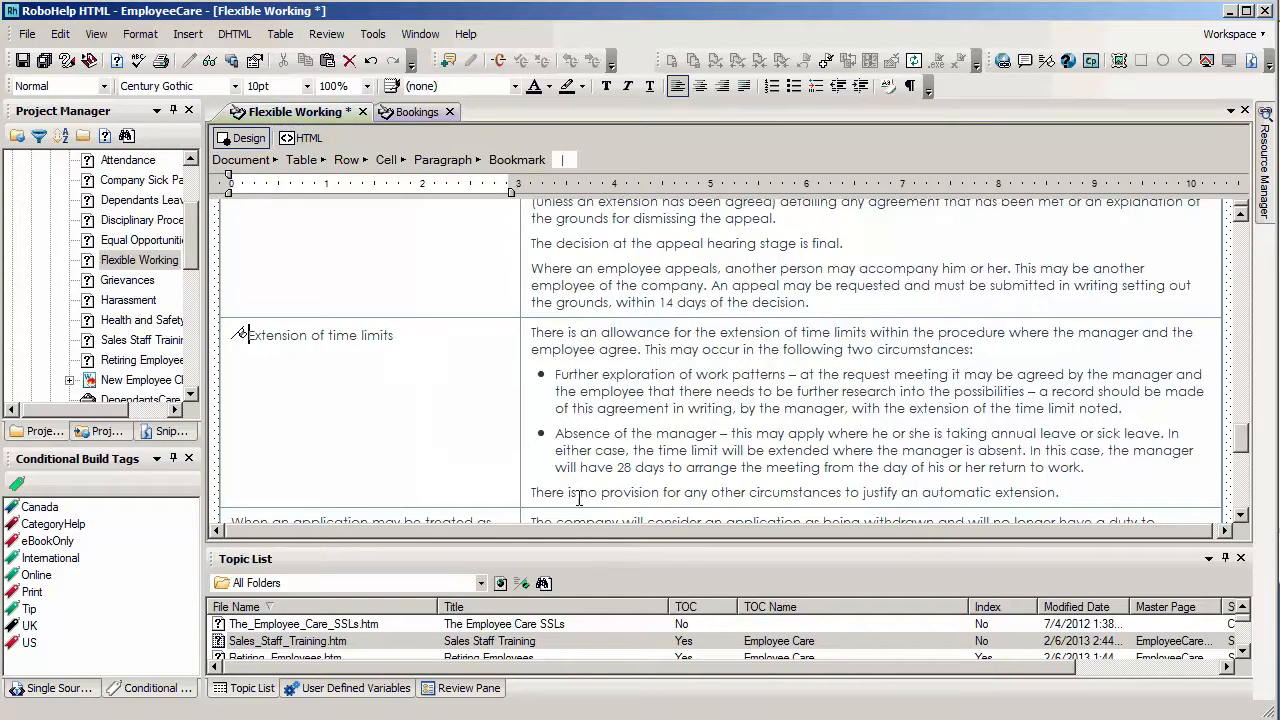
Save the topic and expand Flexible Working in the project tree to check its bookmarks.
scroll(503, 399, "up", 4)
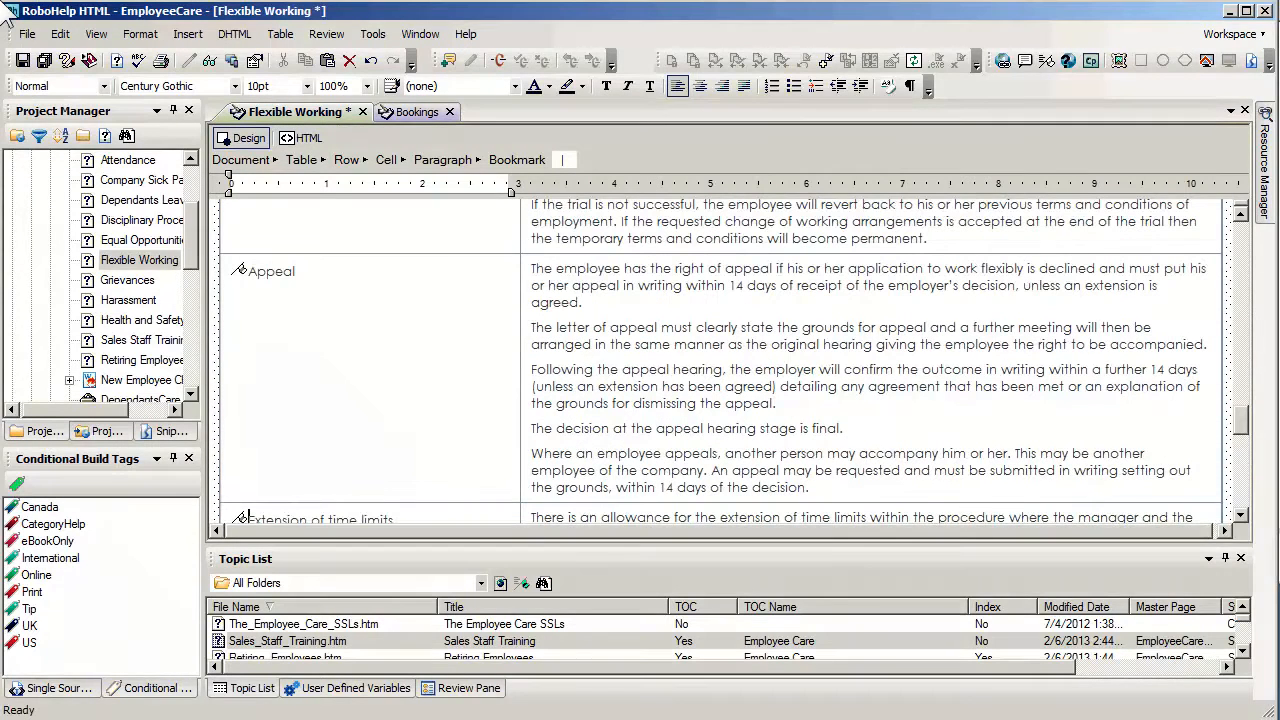
left_click(24, 60)
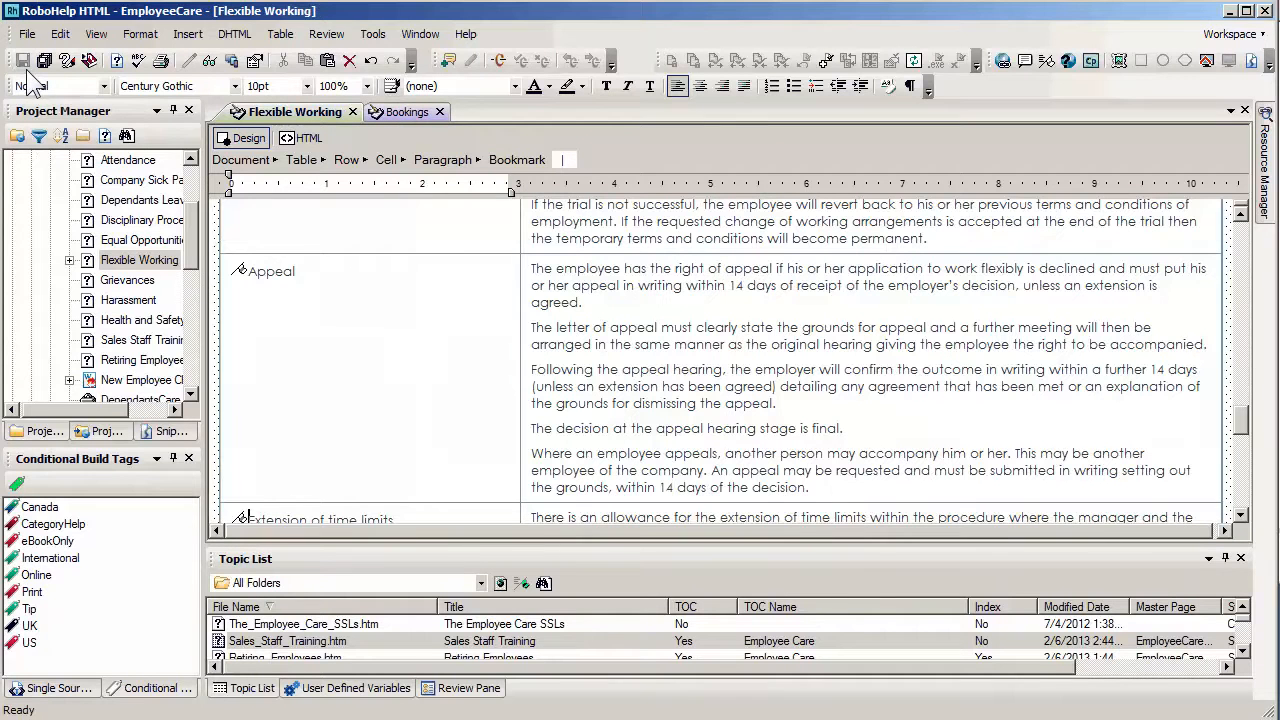
left_click(69, 261)
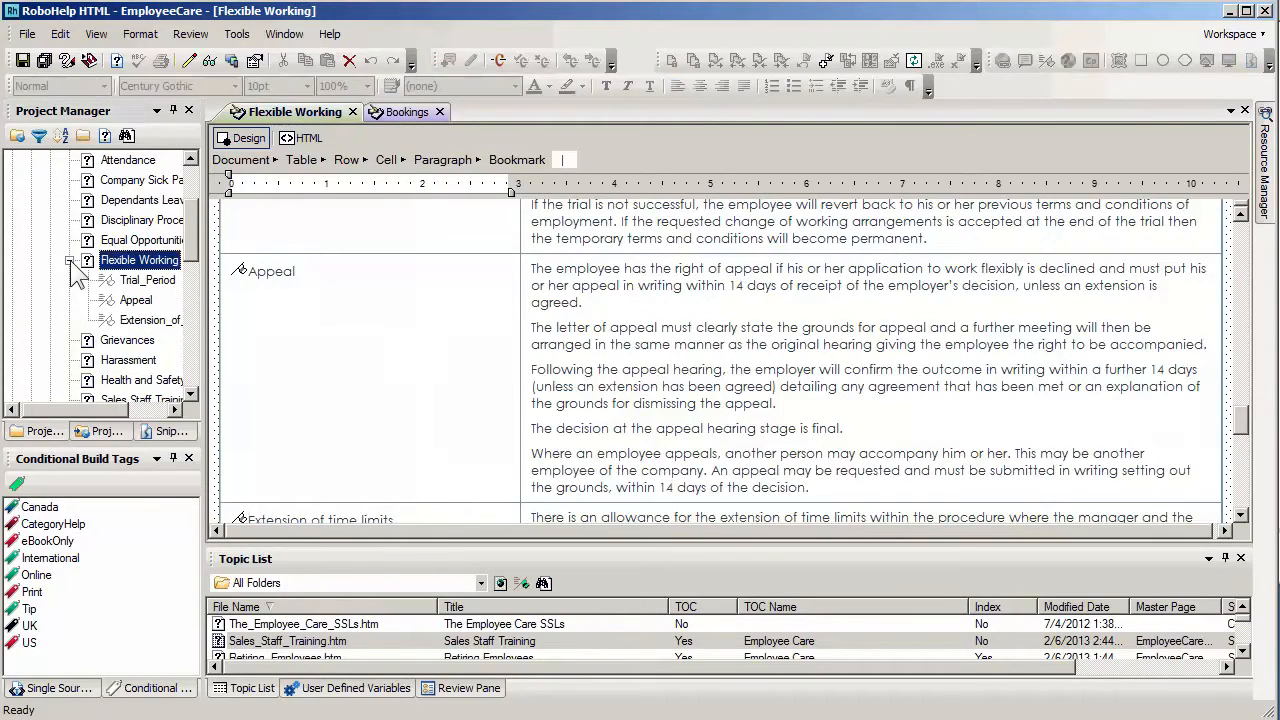
left_click(145, 281)
left_click(134, 303)
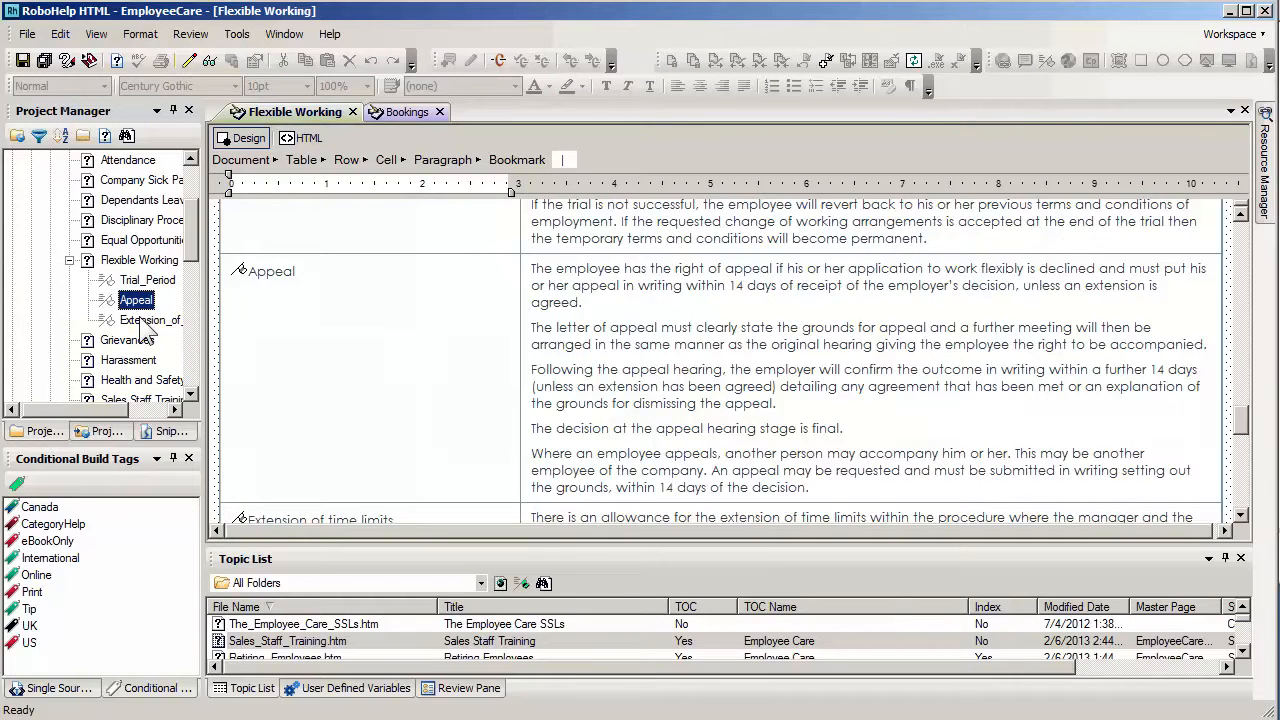
left_click(145, 321)
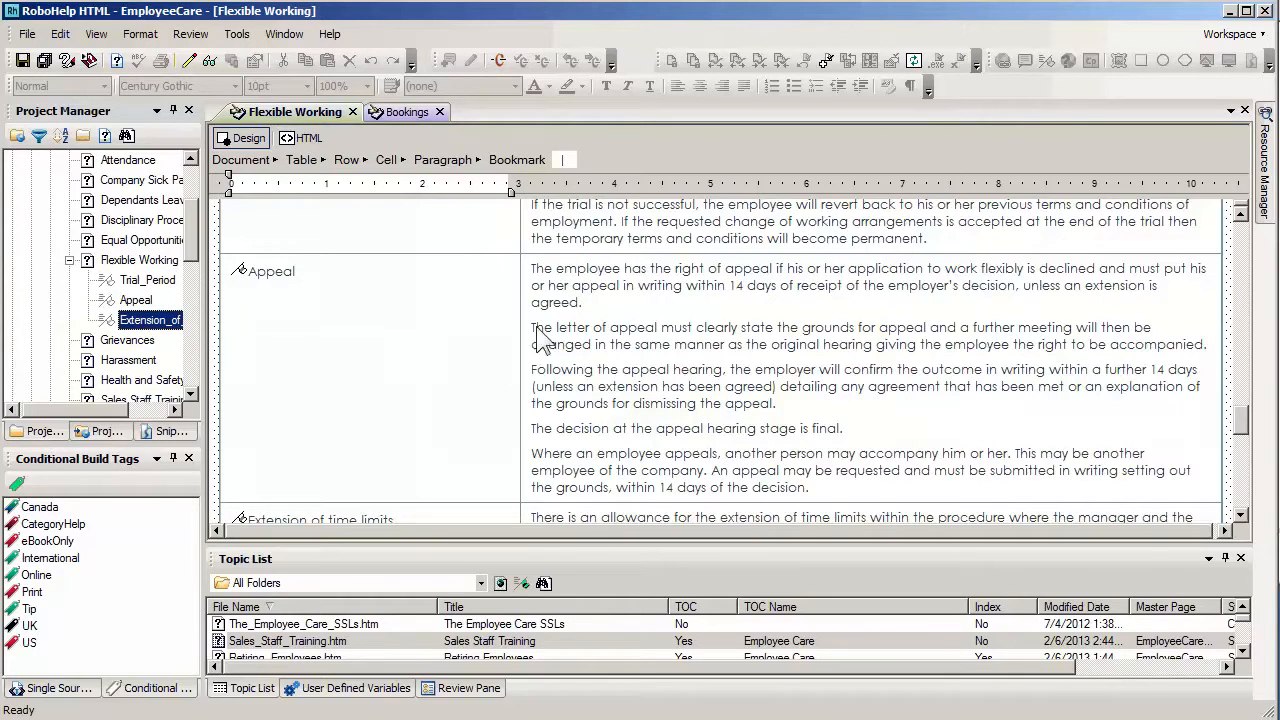
Add a bulleted list below the "PLEASE PAY ATTENTION" line with the items Trial Period, Appeal and Extension of Time Period.
left_click_drag(1245, 426, 1246, 230)
left_click(1165, 235)
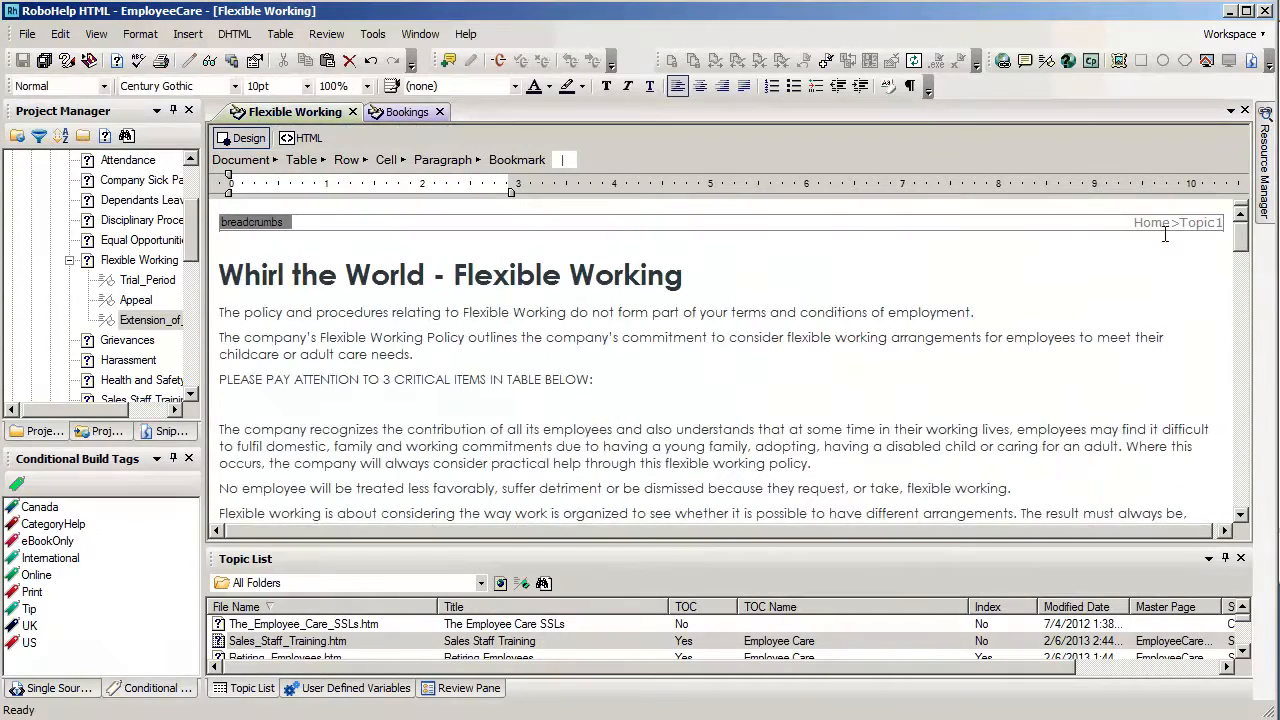
left_click(619, 378)
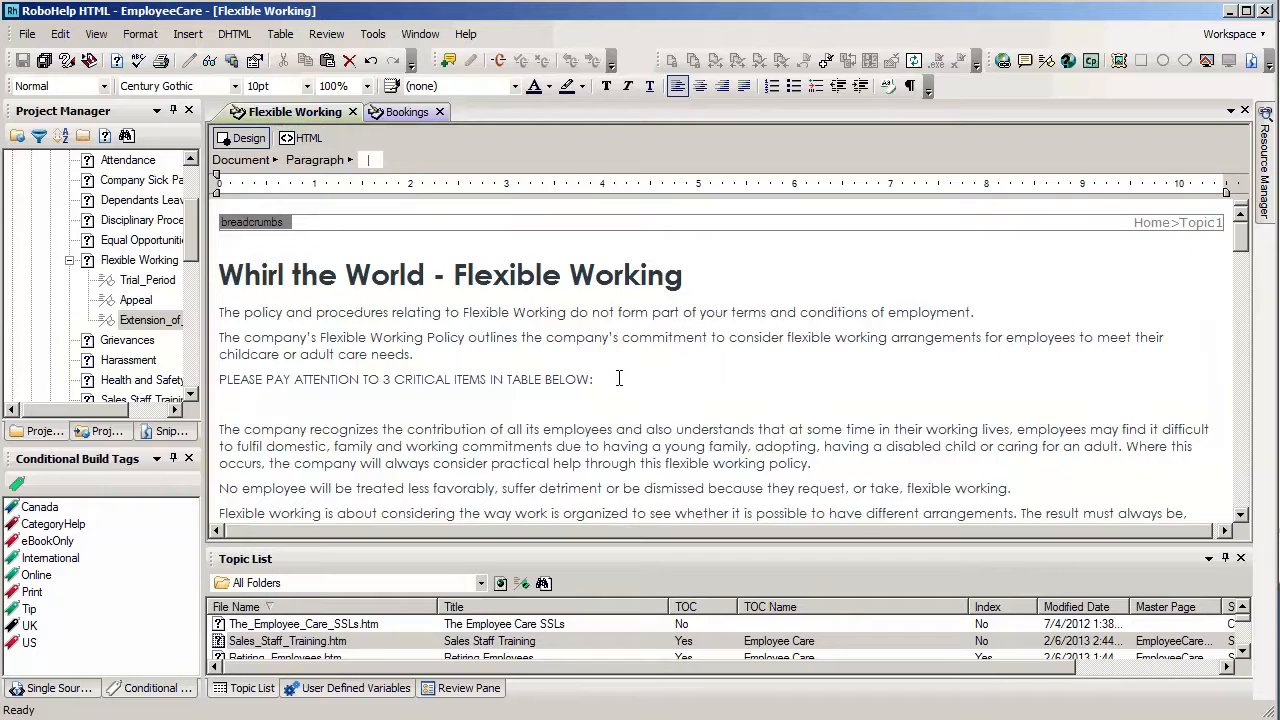
key("Return")
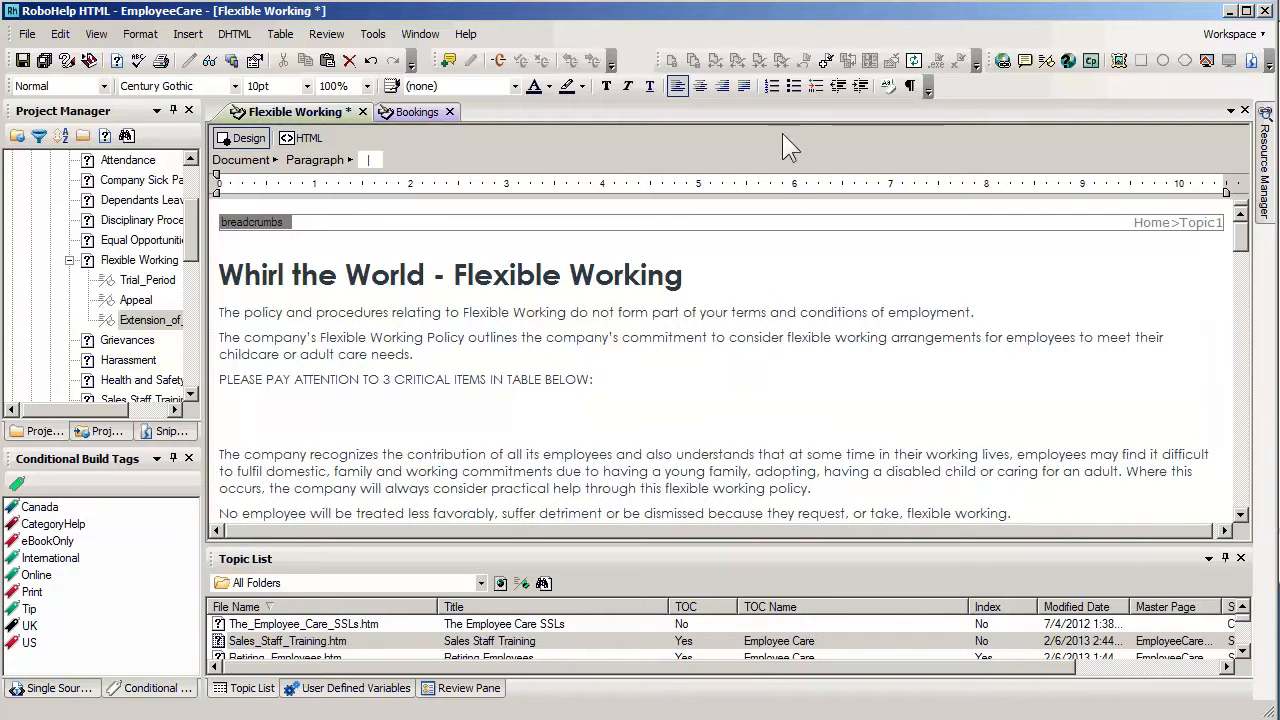
left_click(793, 86)
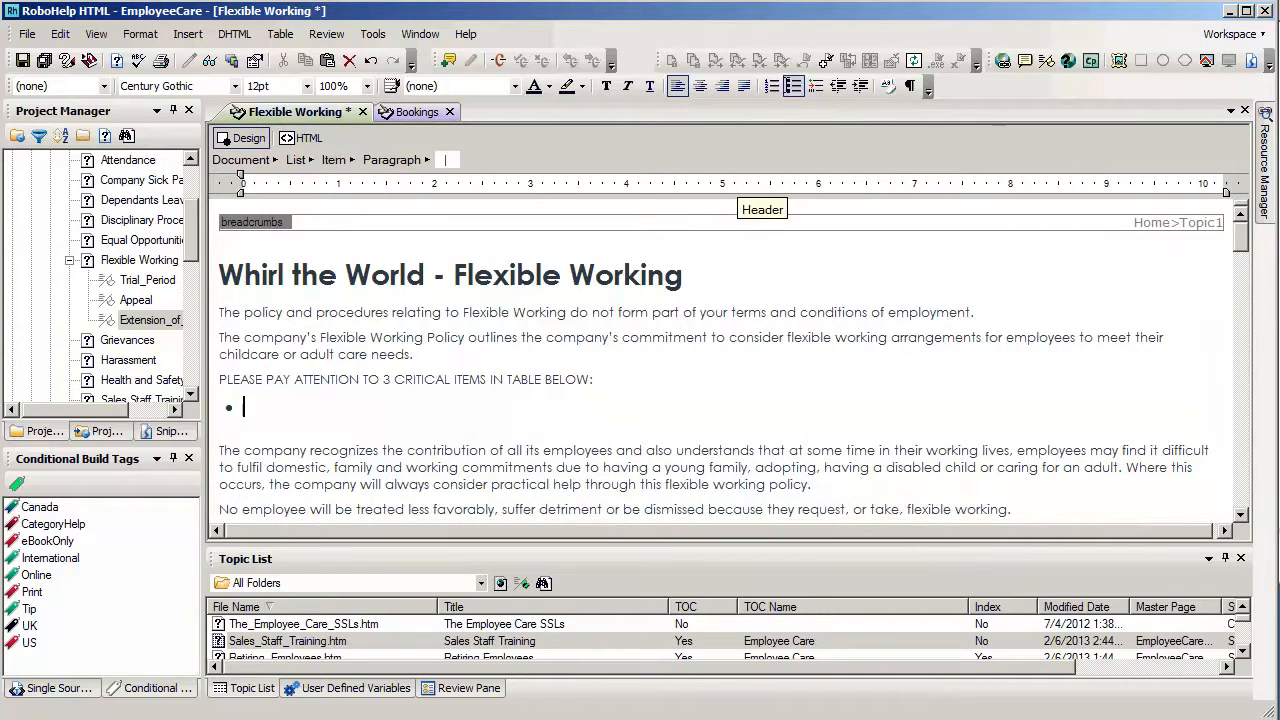
type("Tr")
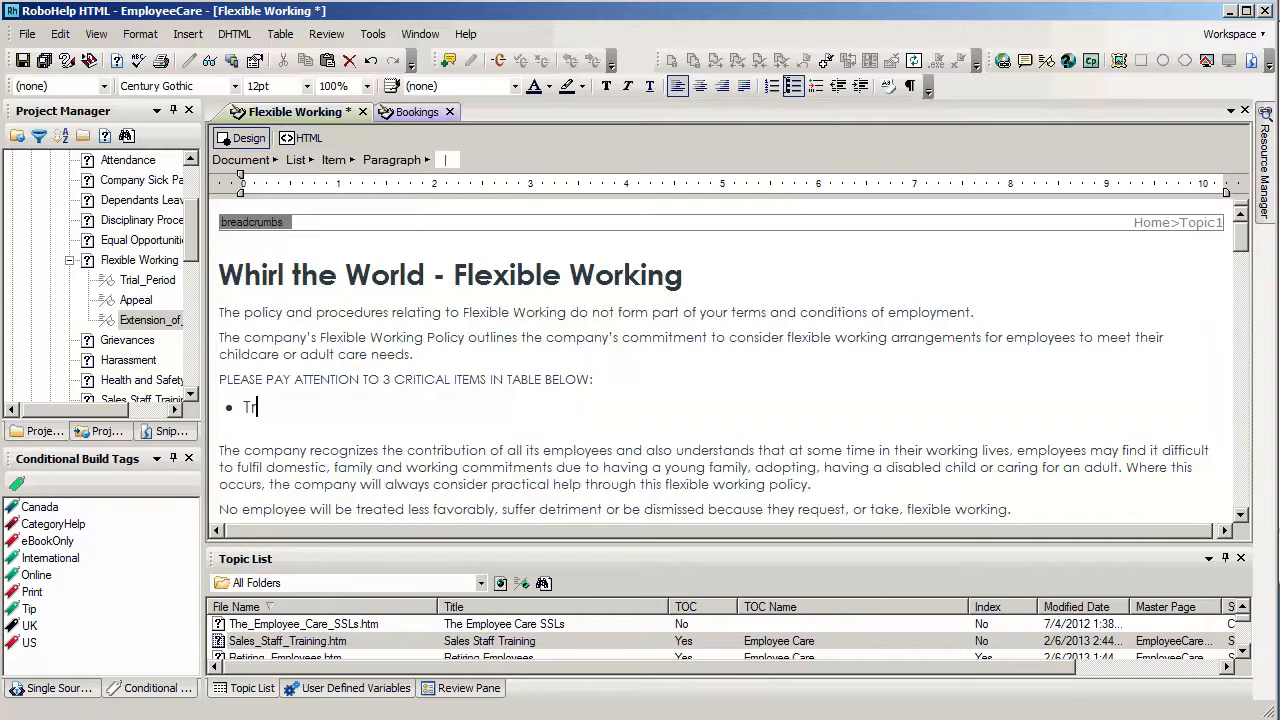
type("ial Period")
key("Return")
type("Appeal")
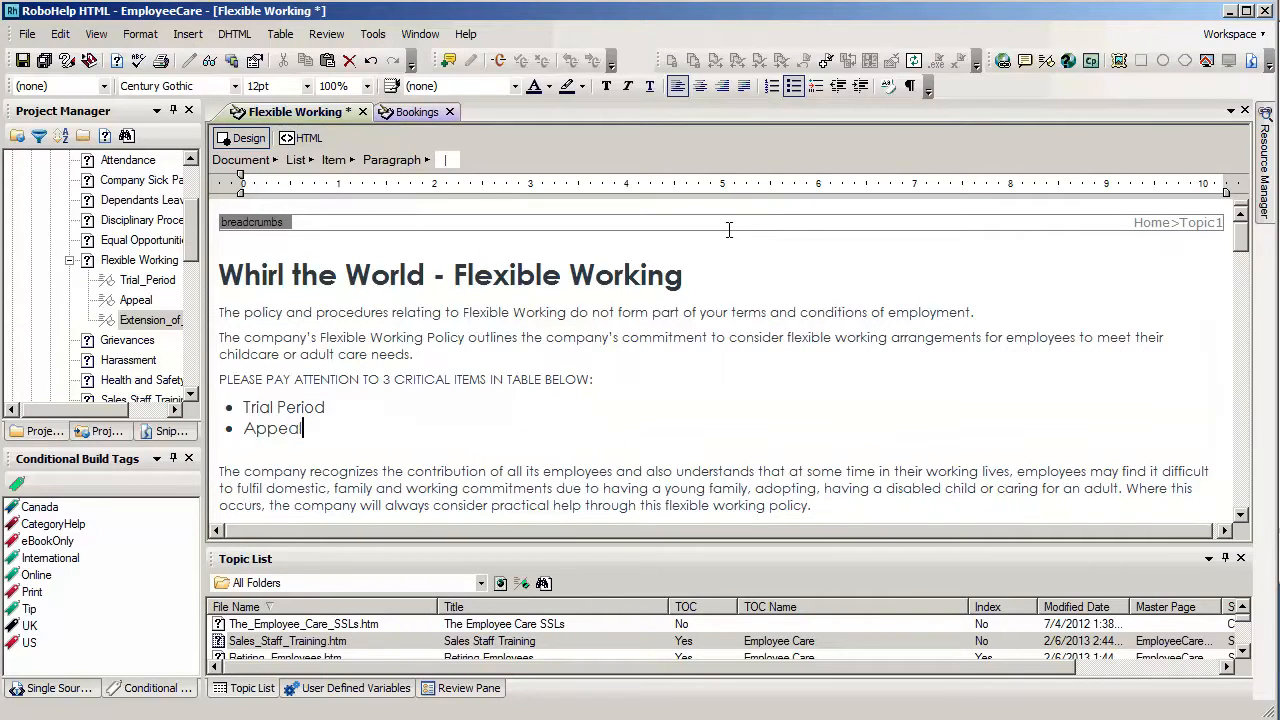
key("Return")
type("Ex")
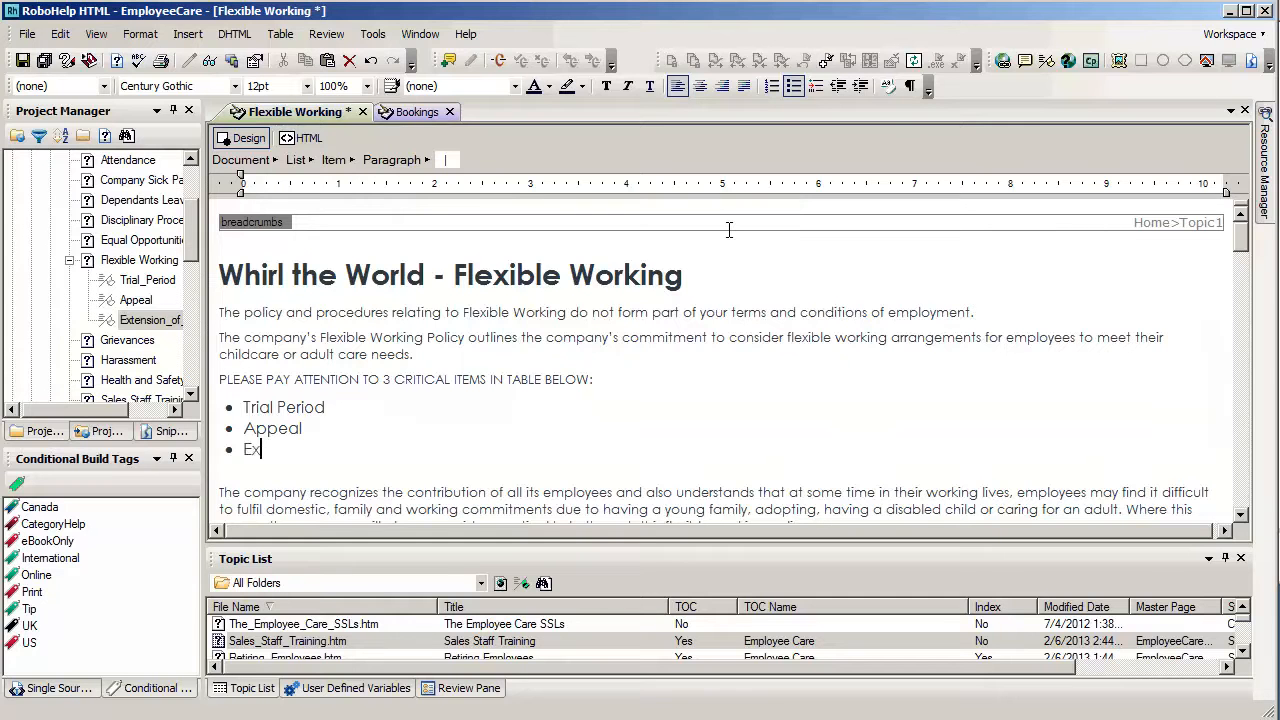
type("tension of Time Period")
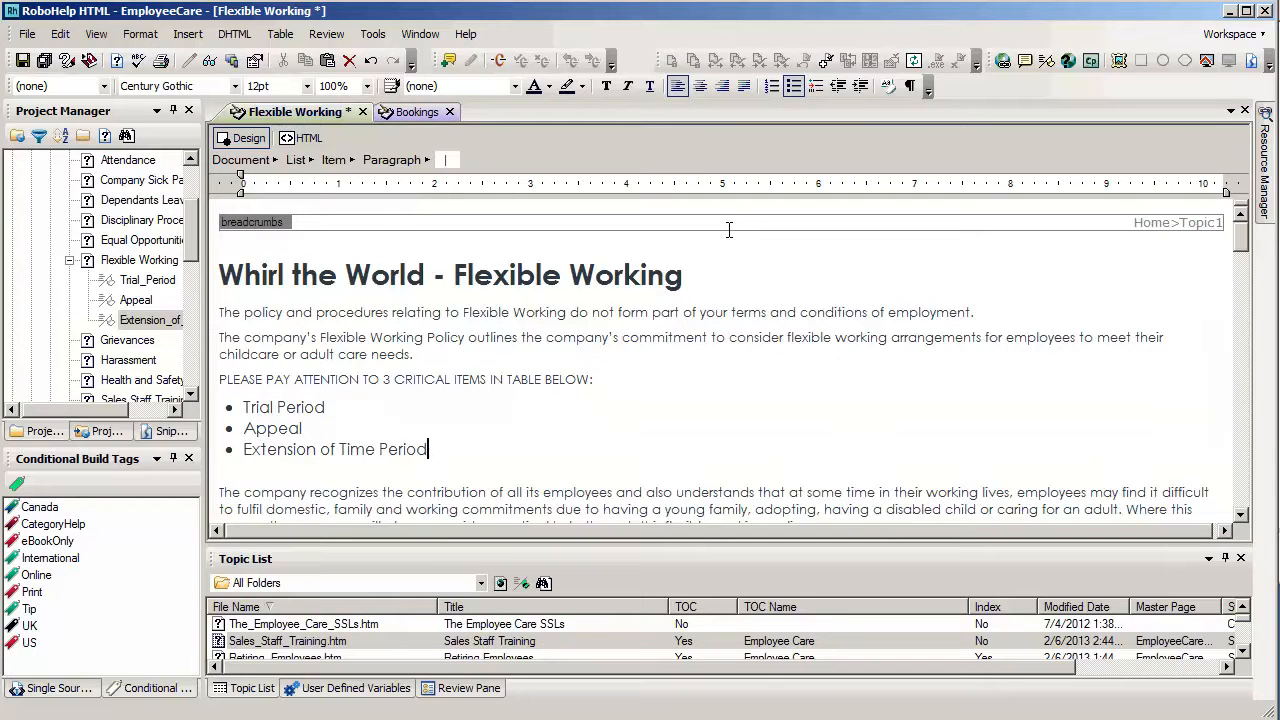
Link the Trial Period bullet text to the Trial_Period bookmark from the project tree.
left_click_drag(327, 407, 240, 407)
left_click(326, 404)
left_click(241, 407)
left_click_drag(324, 406, 243, 407)
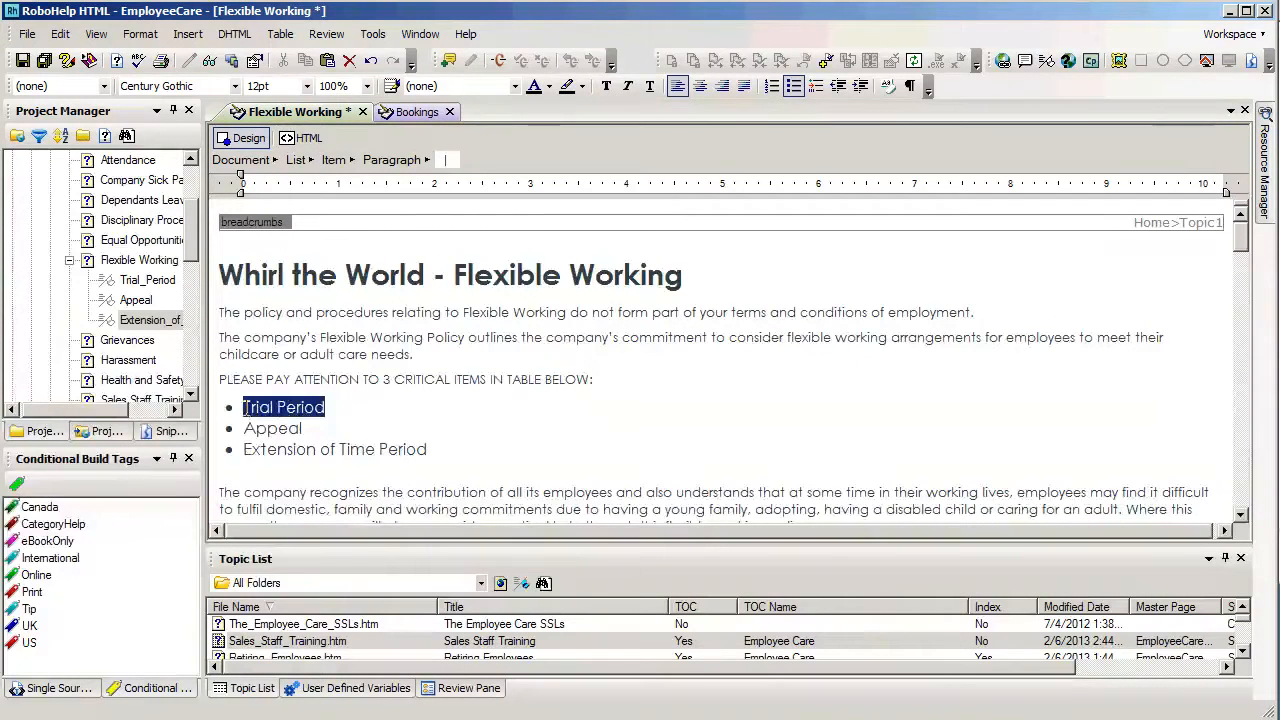
left_click_drag(148, 280, 261, 393)
Link the Appeal and Extension of Time Period bullets to the Appeal and Extension_of_time_limits bookmarks from the project tree, and save the topic.
double_click(274, 428)
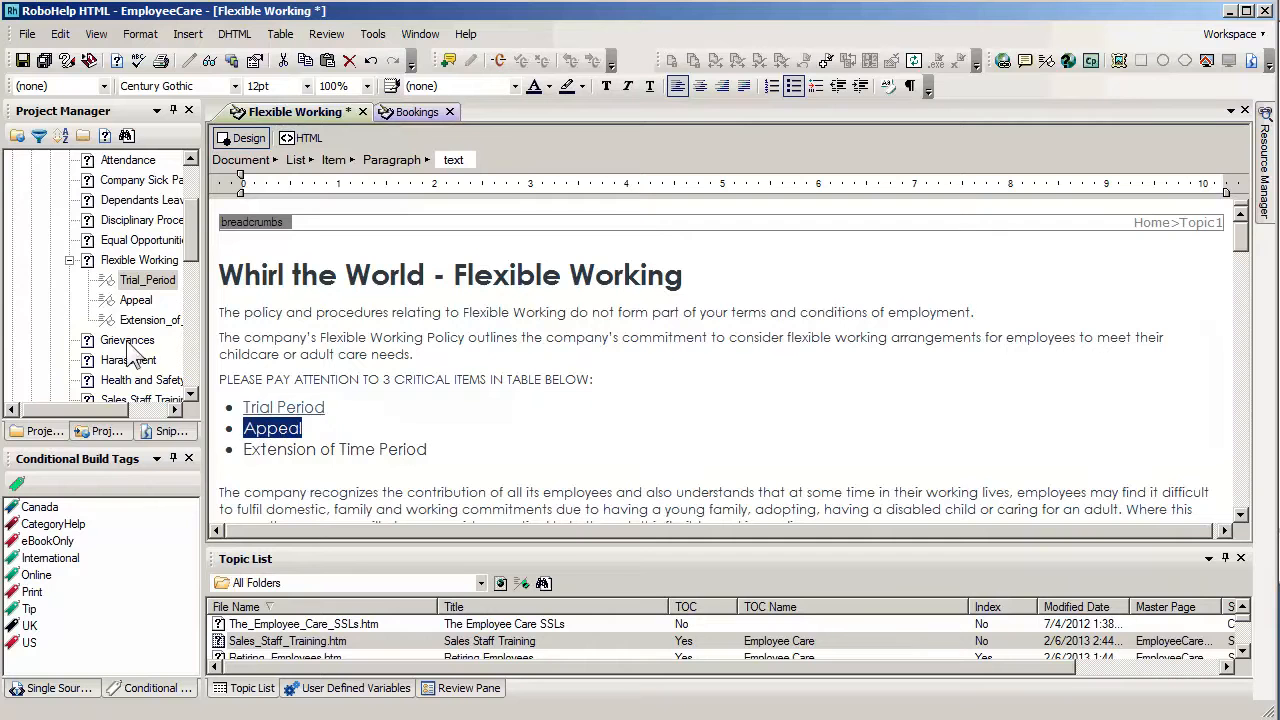
left_click_drag(134, 302, 250, 428)
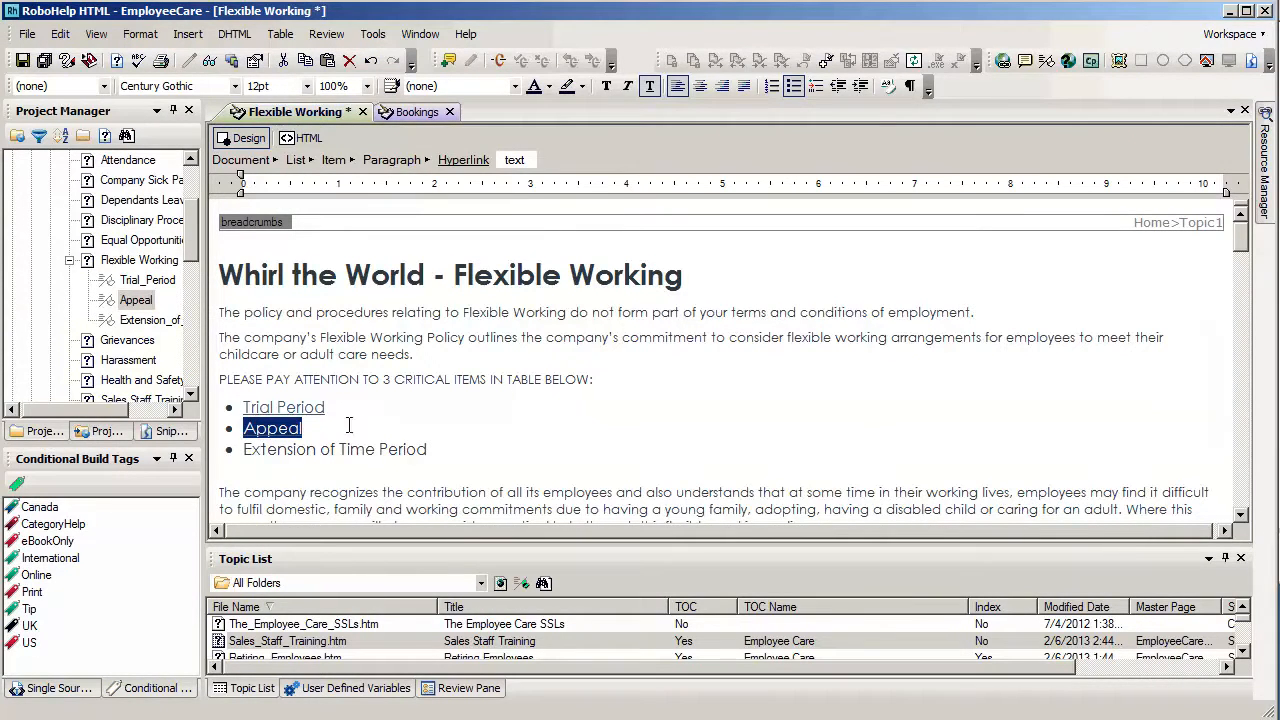
left_click_drag(428, 452, 243, 450)
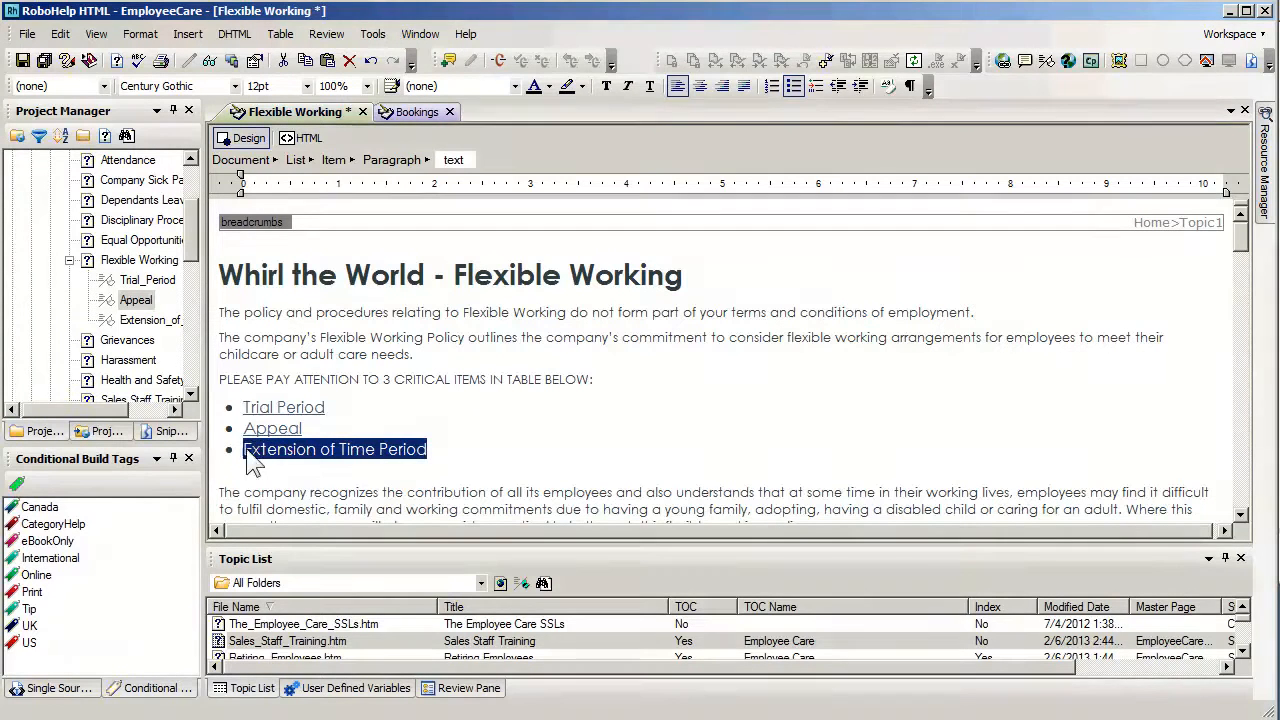
left_click_drag(148, 320, 298, 460)
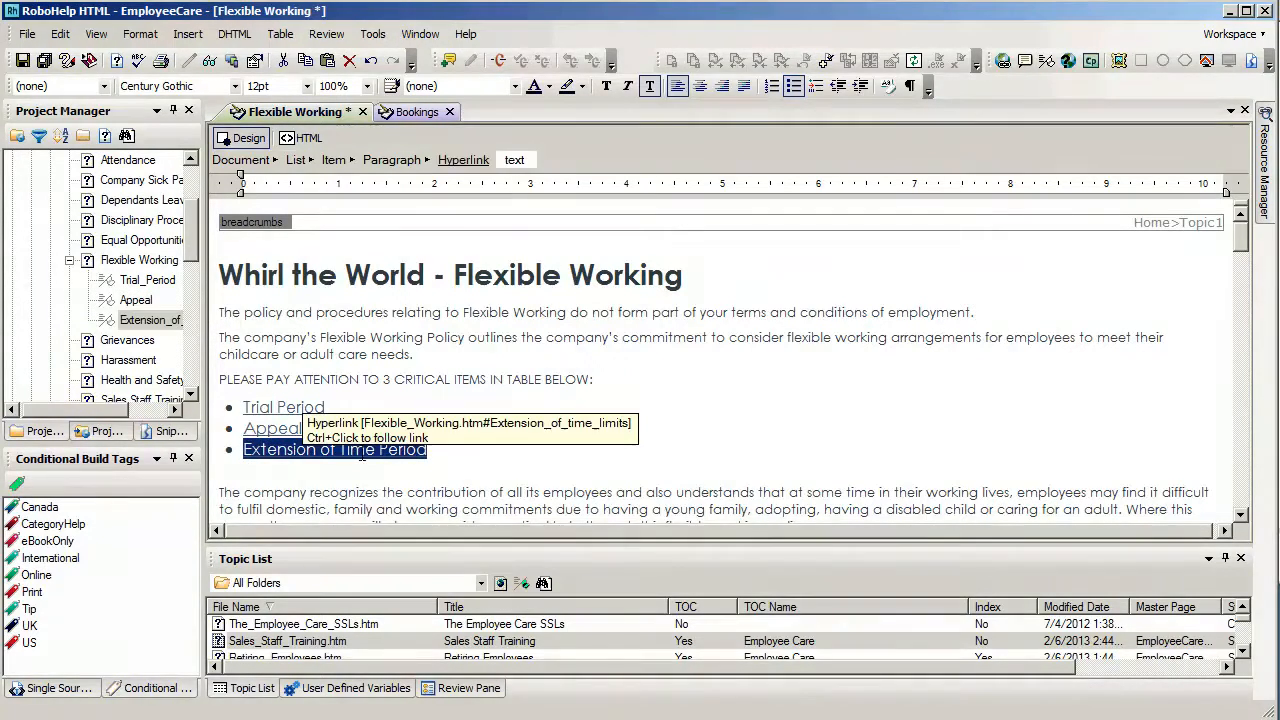
left_click(447, 428)
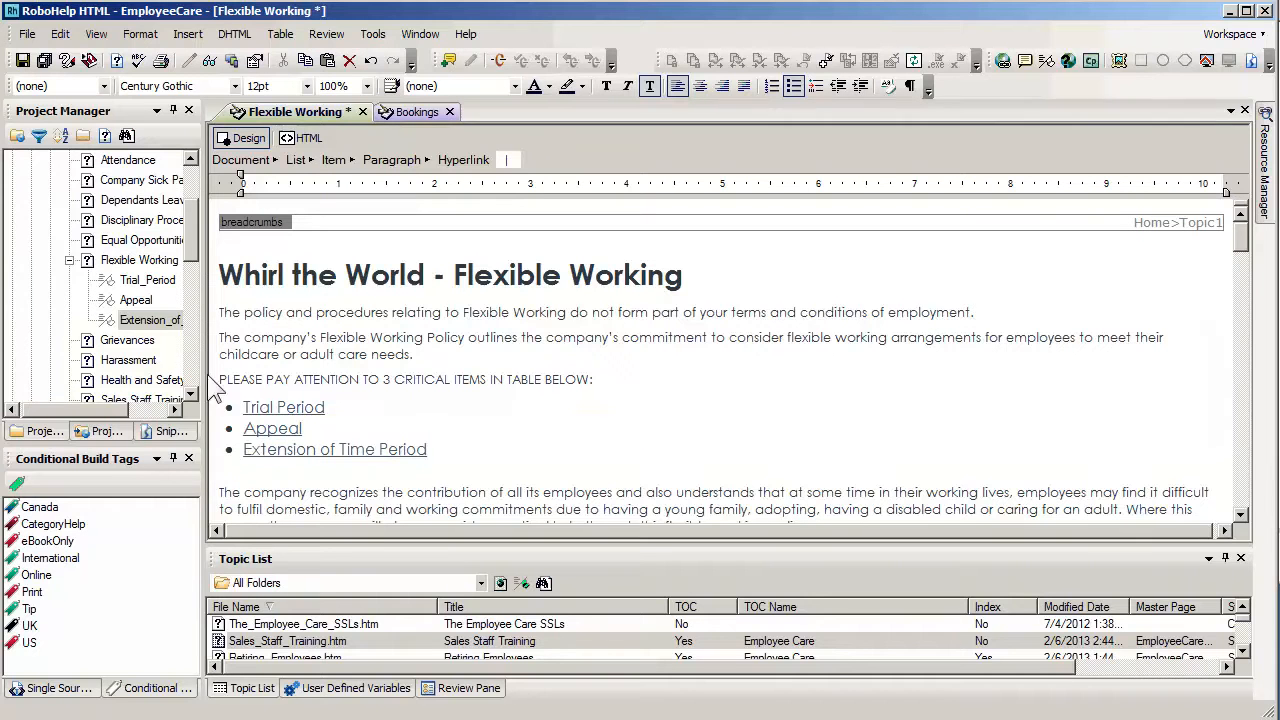
left_click(22, 62)
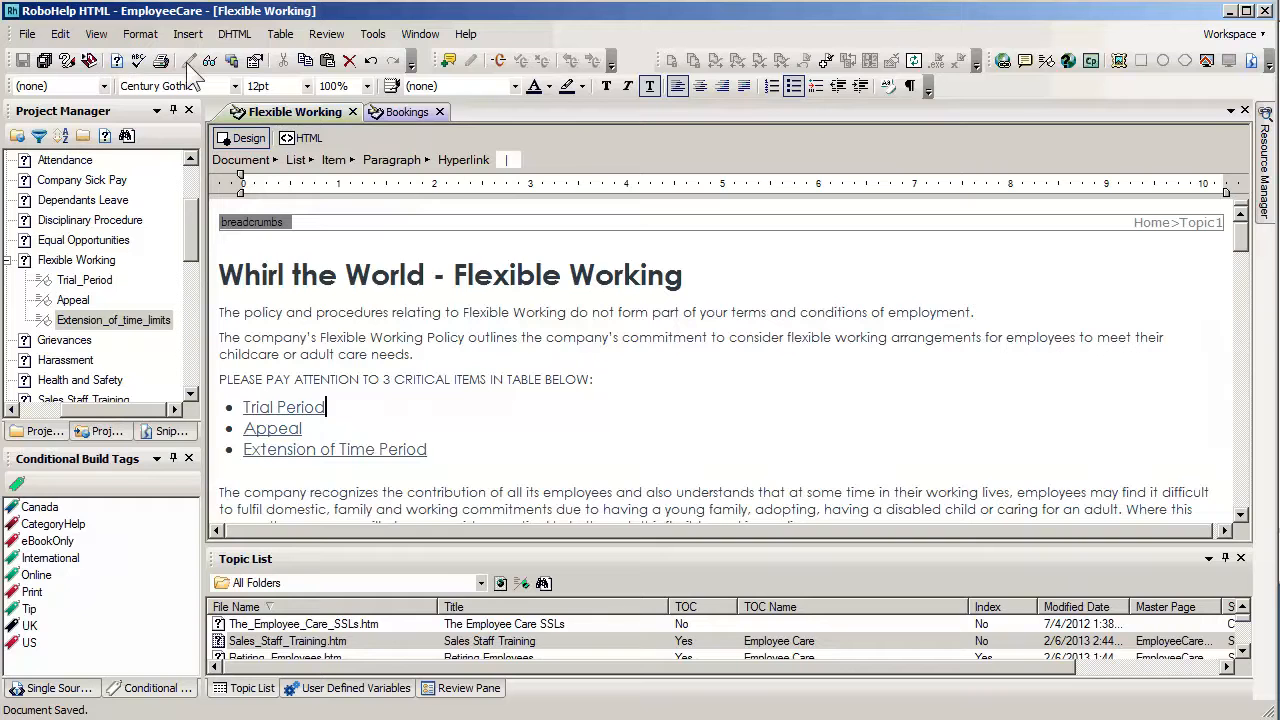
Preview the Flexible Working topic and test the Trial Period link, going back to the bulleted list.
left_click(224, 64)
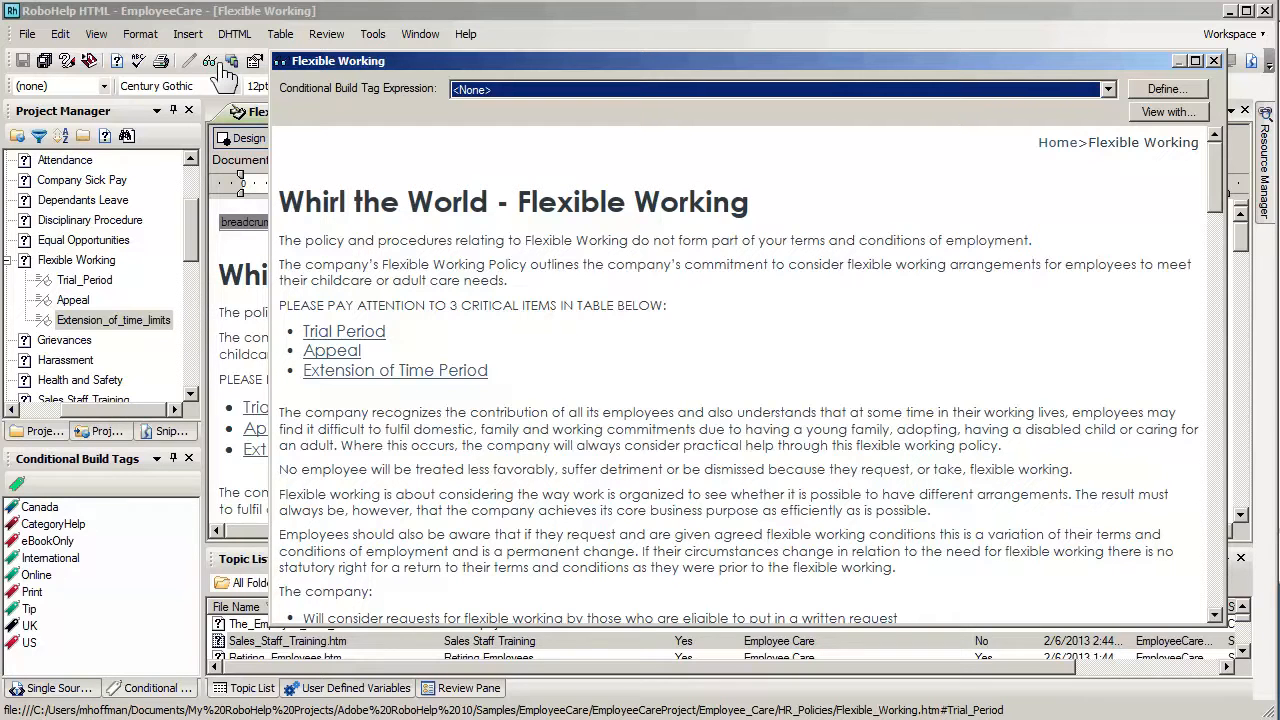
left_click(330, 334)
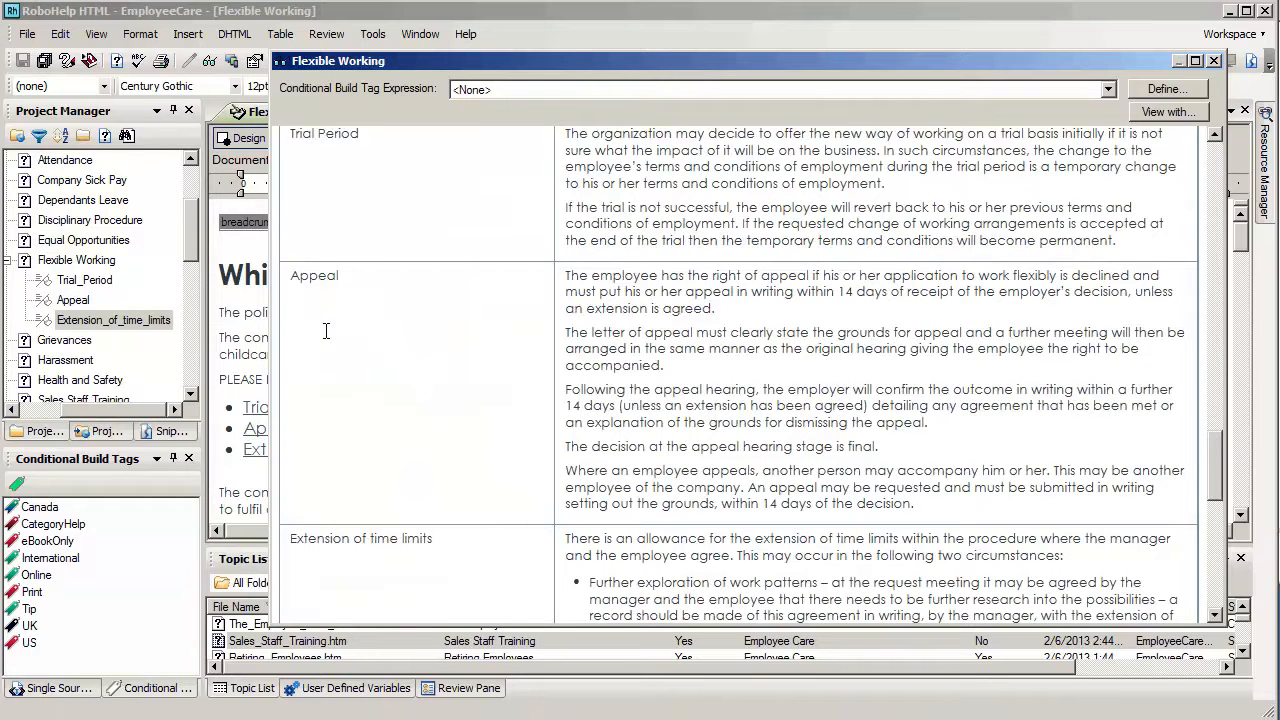
right_click(568, 219)
left_click(600, 228)
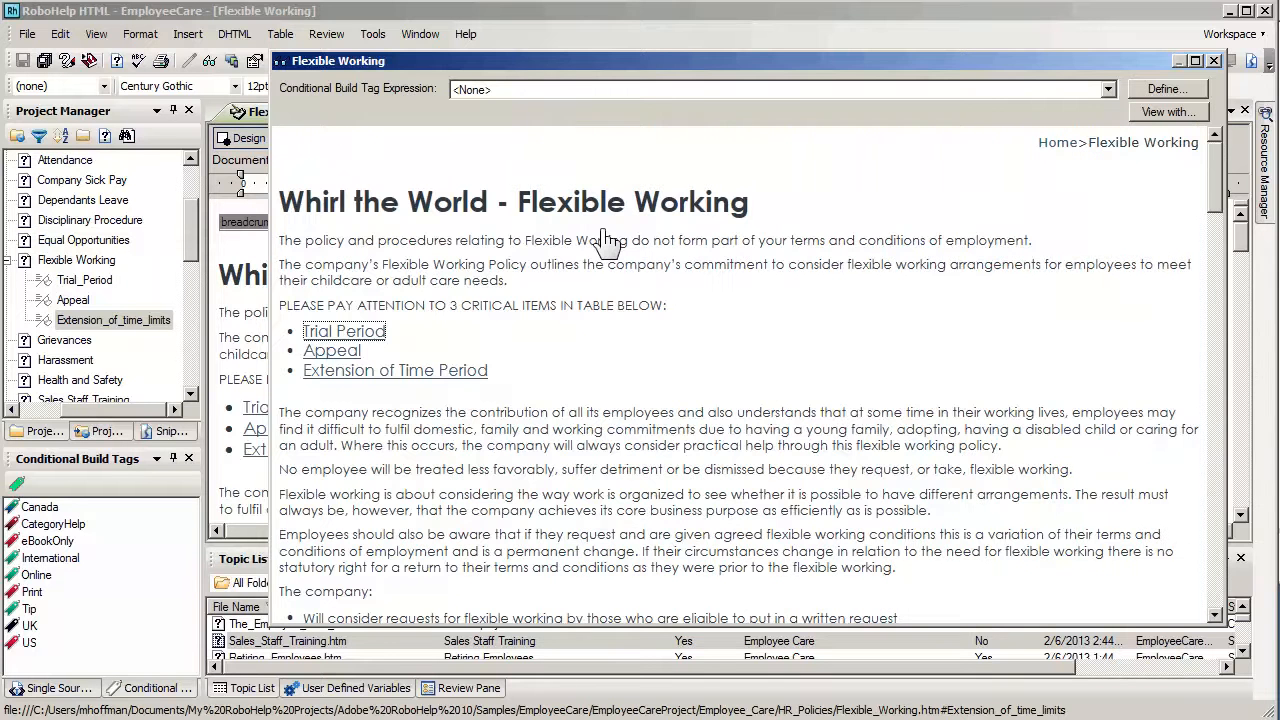
Test the Extension of Time Period link in the preview, go back to the list and close the preview.
left_click(340, 376)
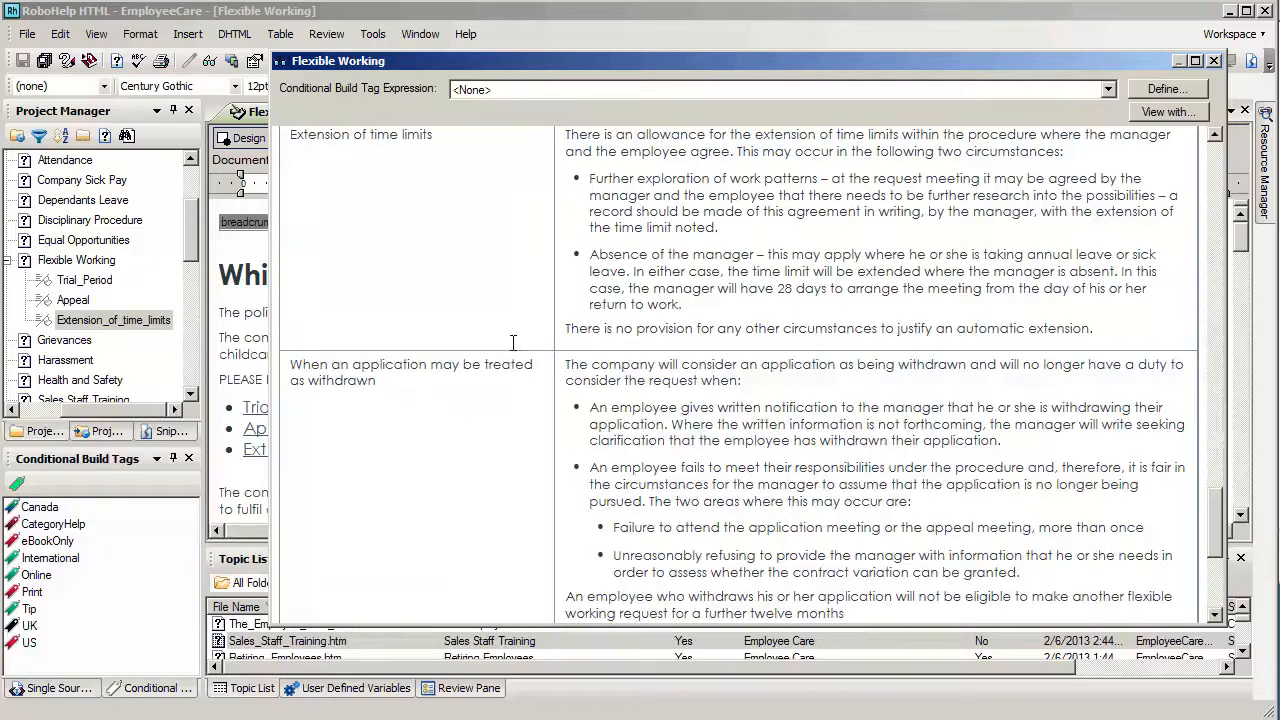
right_click(605, 200)
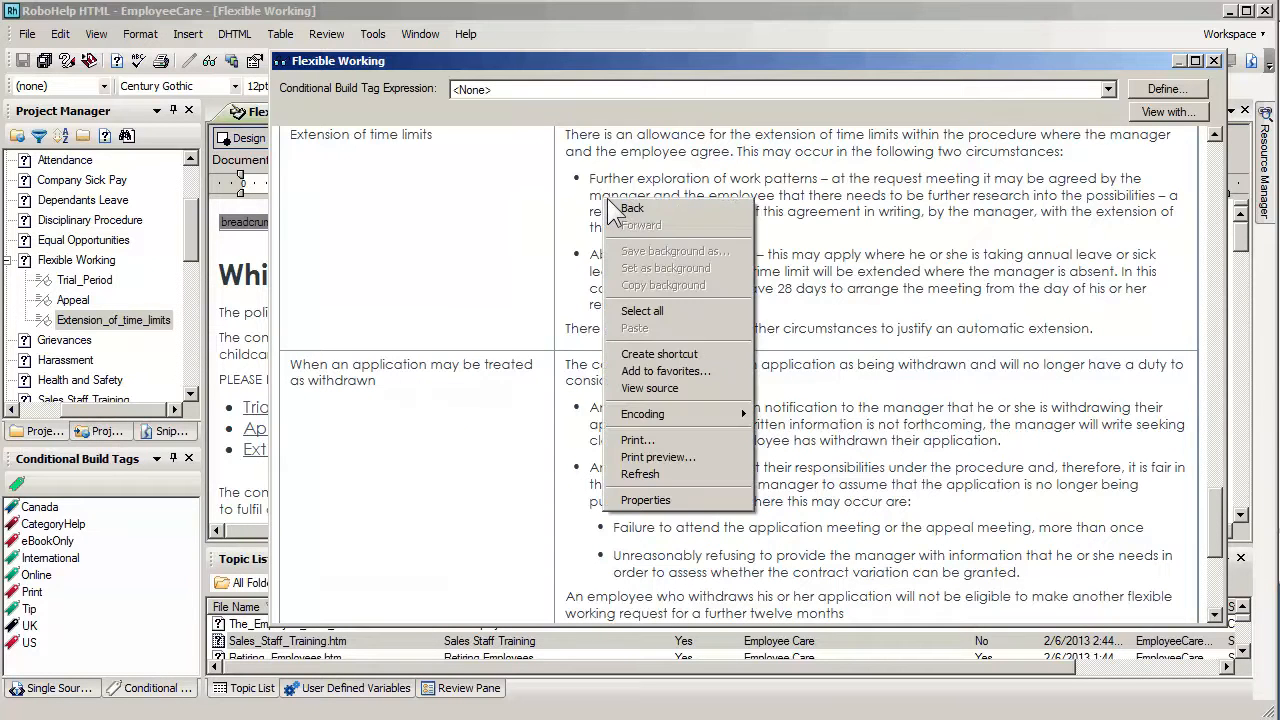
left_click(612, 209)
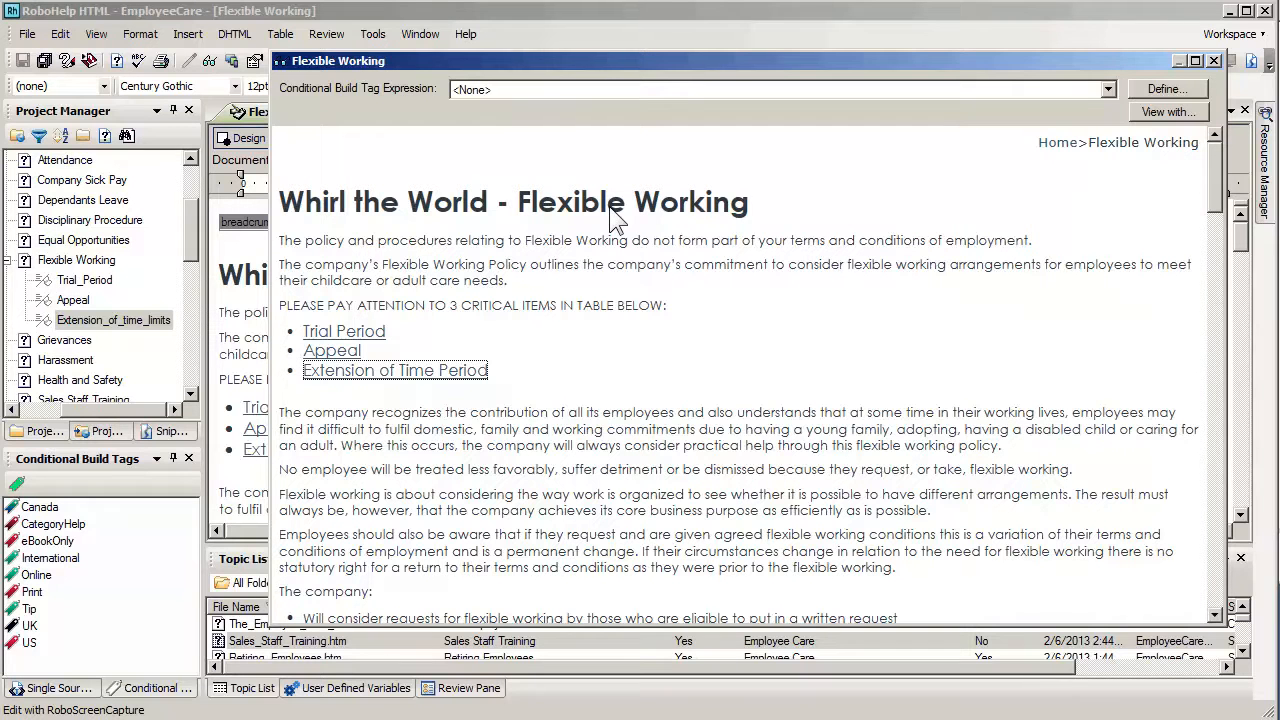
left_click(1212, 61)
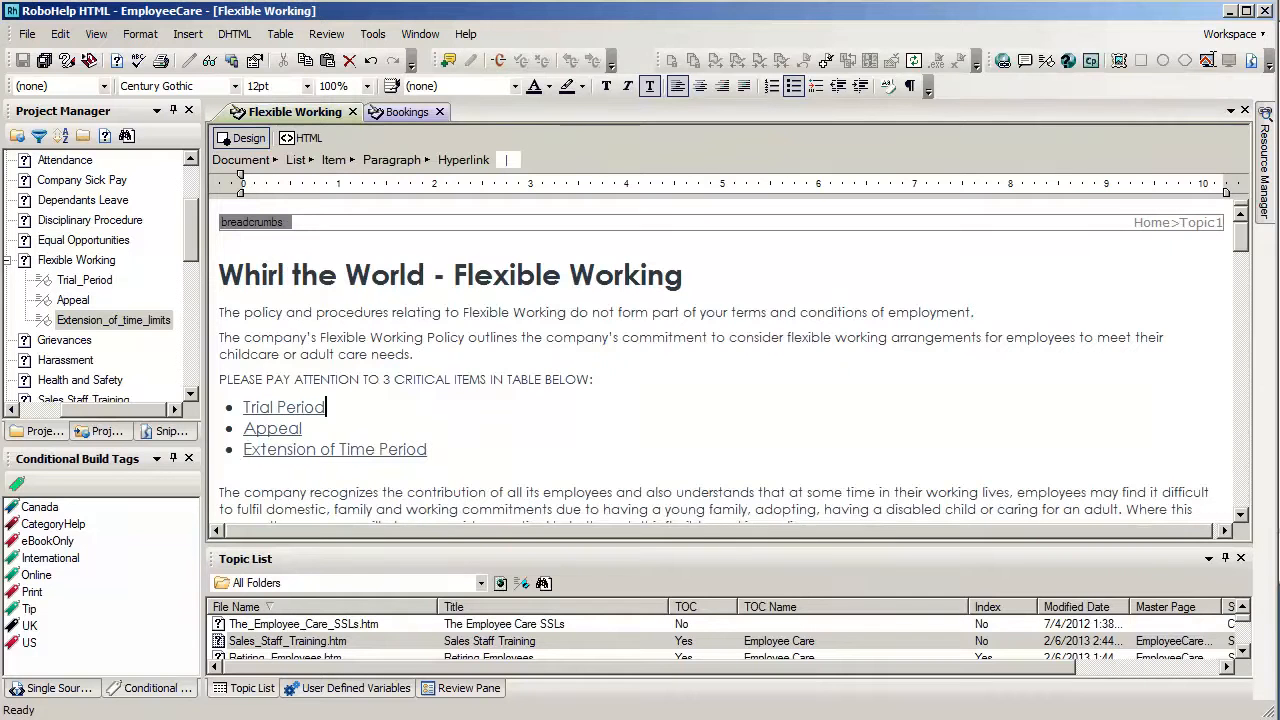